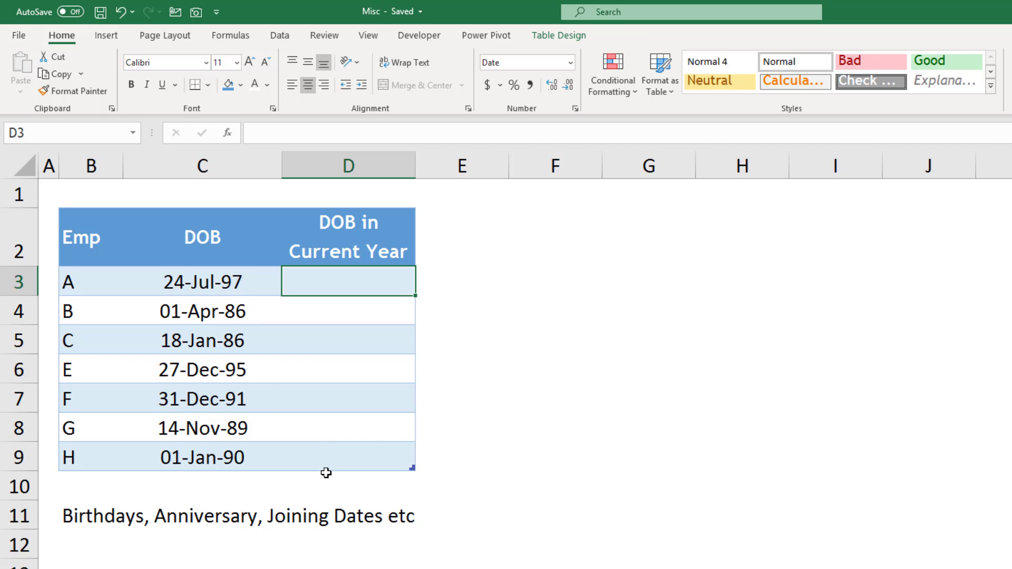
# Start a Highlight Cells rule for A Date Occurring on the DOB dates in C3:C9
pyautogui.moveTo(228, 283); pyautogui.dragTo(224, 457)
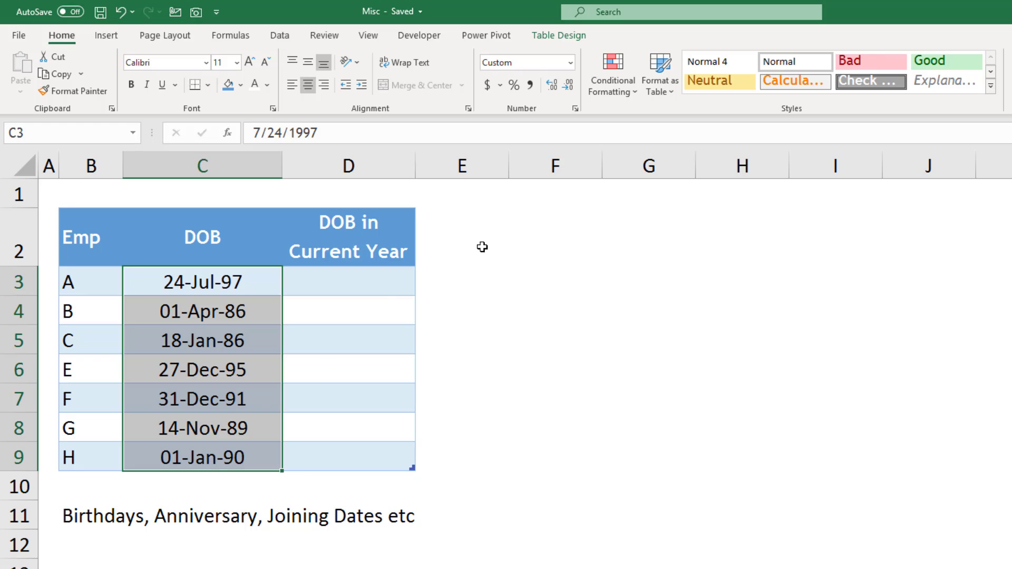
pyautogui.click(636, 91)
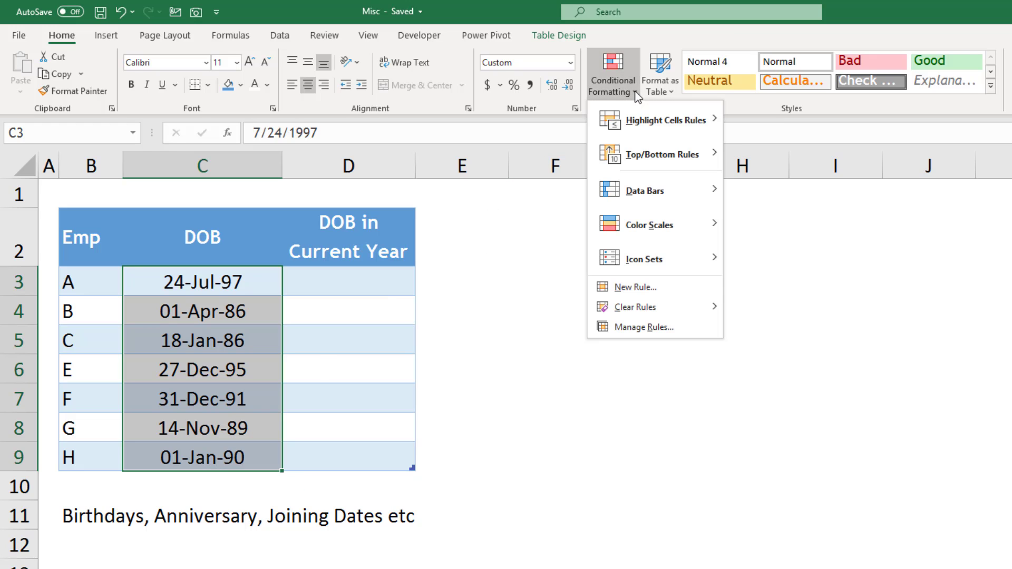
pyautogui.moveTo(634, 116)
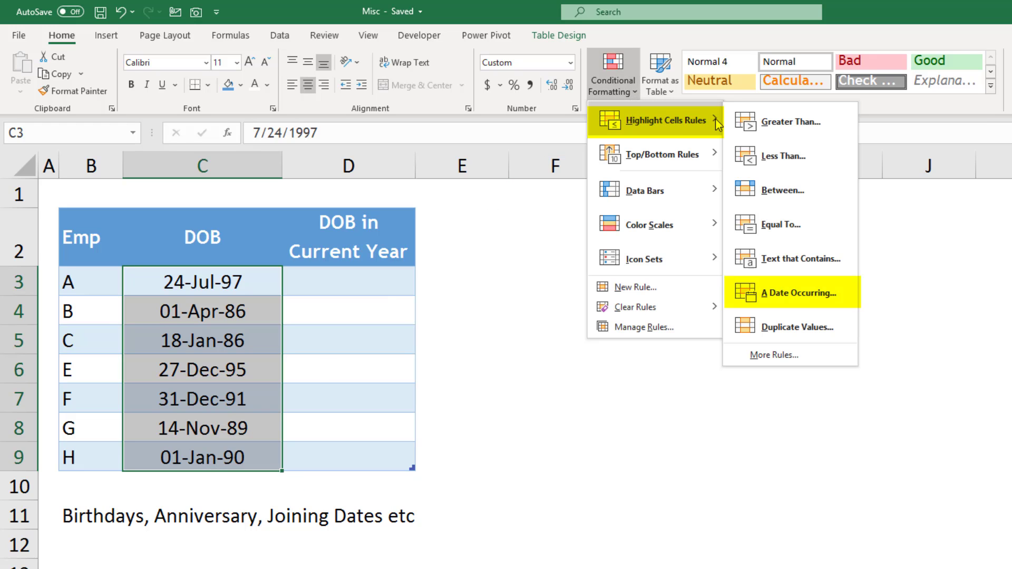
pyautogui.click(793, 295)
pyautogui.moveTo(248, 148); pyautogui.dragTo(209, 109)
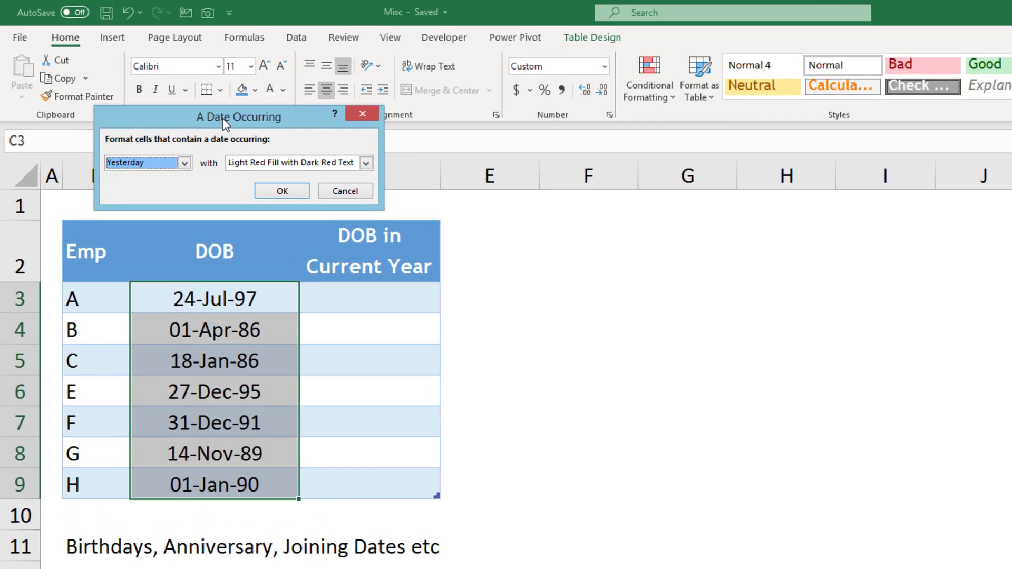
# Try This Month and Next month as the date period of the highlighting rule
pyautogui.click(176, 153)
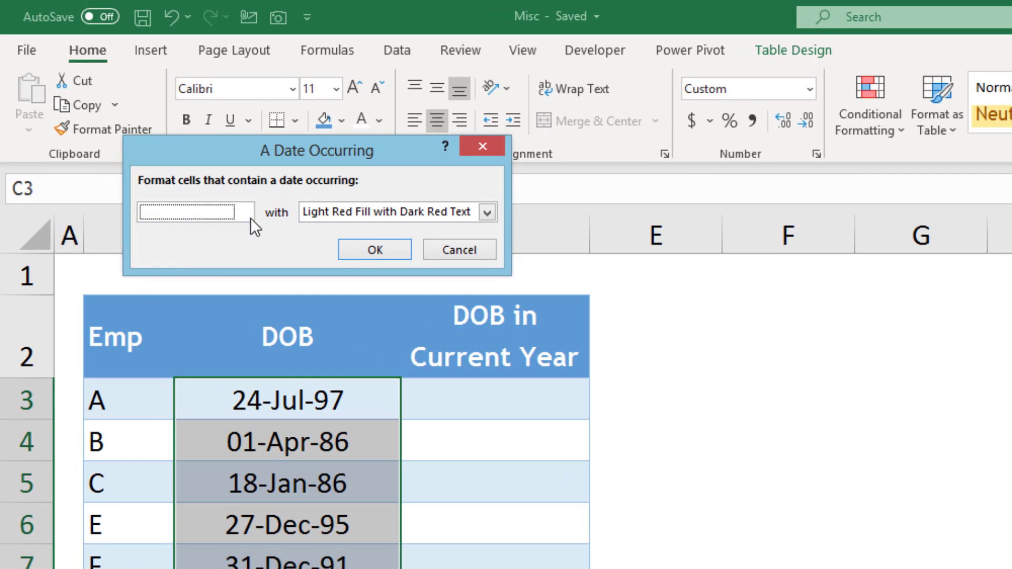
pyautogui.click(246, 217)
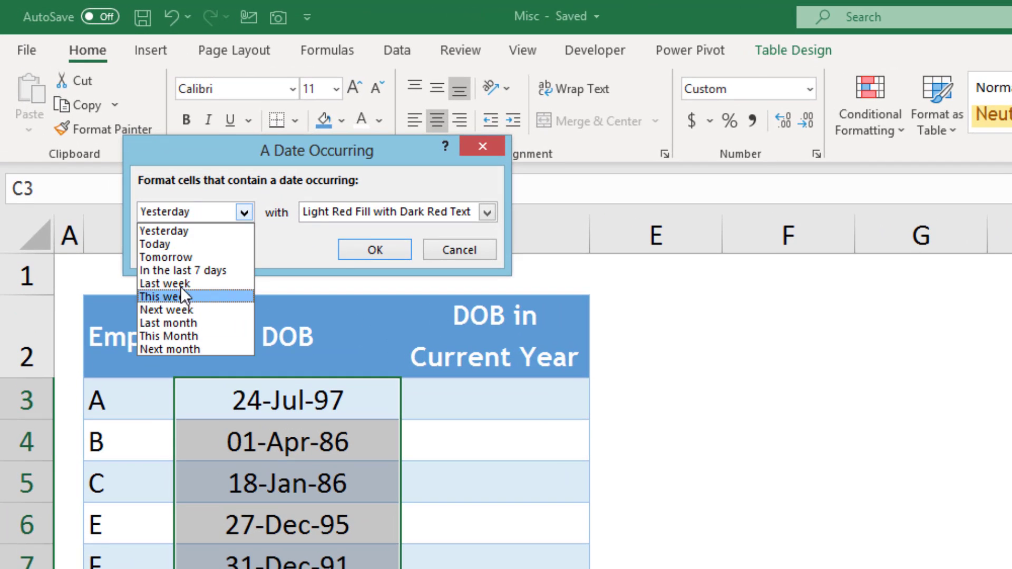
pyautogui.click(188, 339)
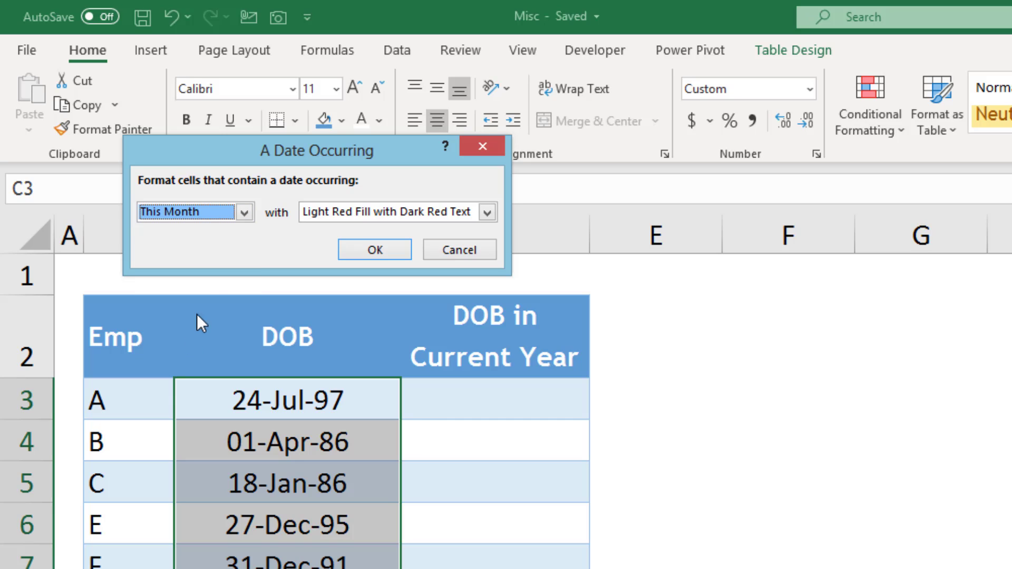
pyautogui.click(247, 214)
pyautogui.click(199, 336)
pyautogui.press('Down')
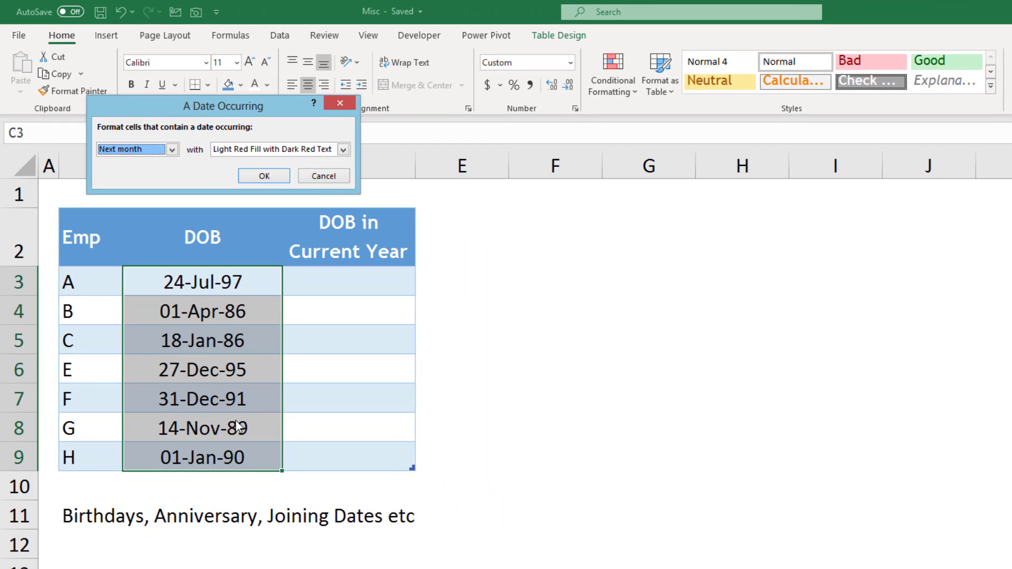
pyautogui.click(172, 151)
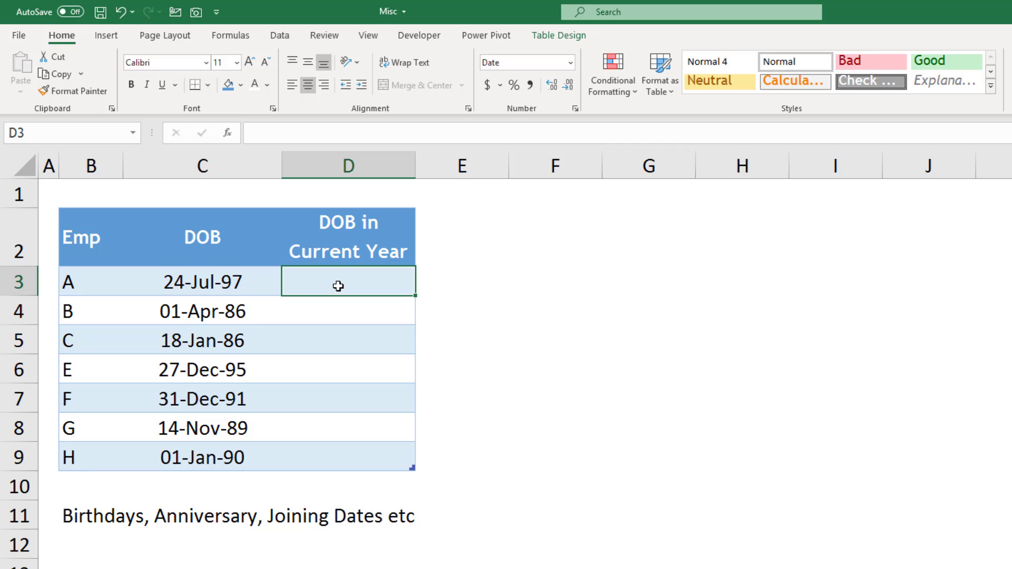
# Enter the formula =DAY(C3) in D3 of the DOB in Current Year column
pyautogui.write('=')
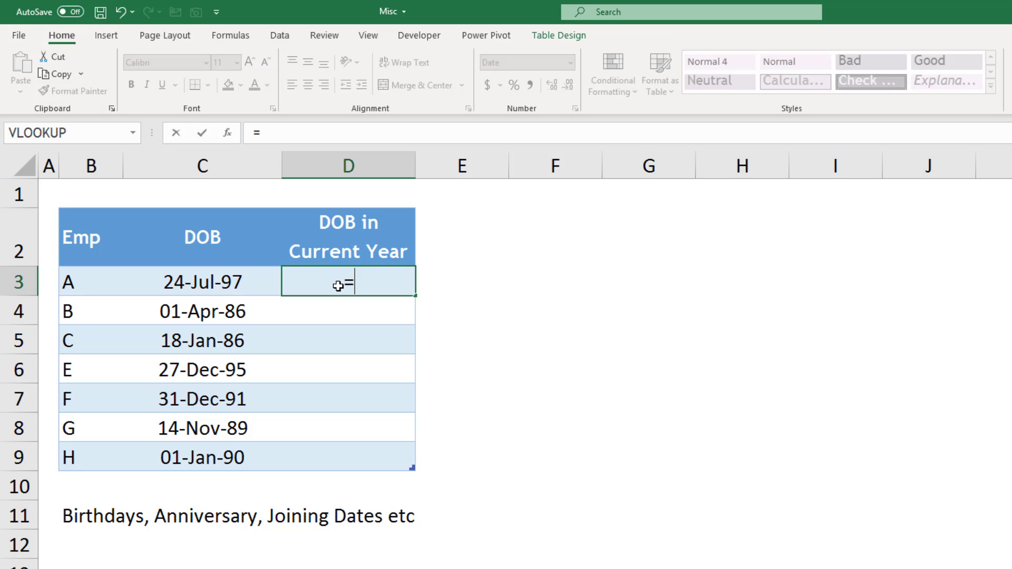
pyautogui.write('day')
pyautogui.press('Tab')
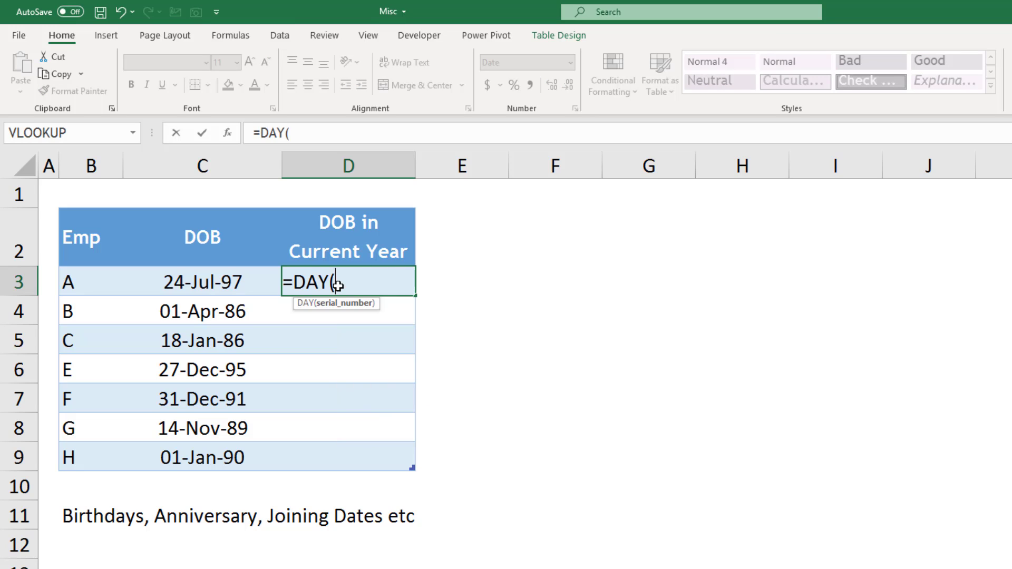
pyautogui.click(223, 280)
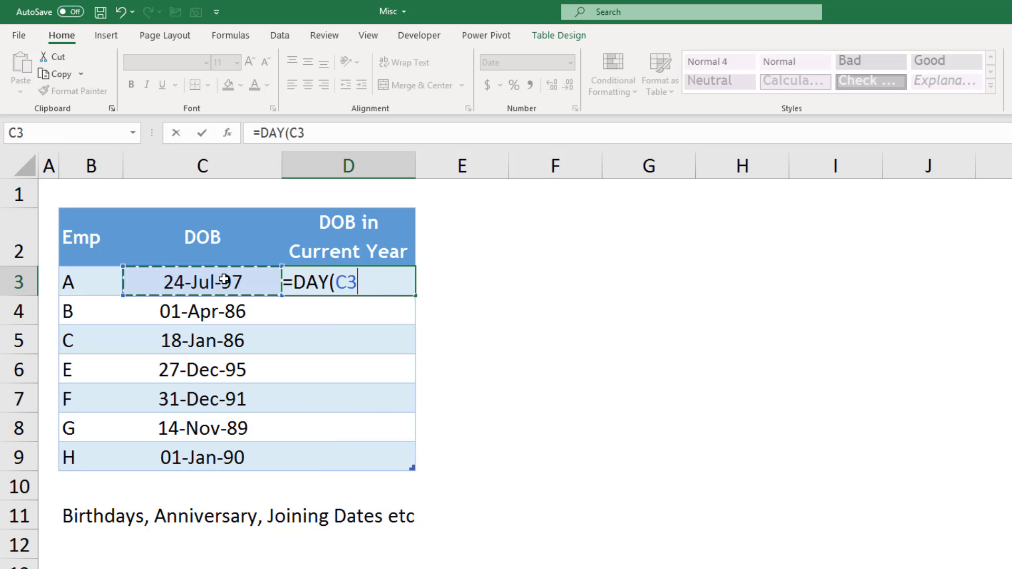
pyautogui.press('Return')
# Set the number format of D3:D9 to General
pyautogui.moveTo(348, 282); pyautogui.dragTo(344, 456)
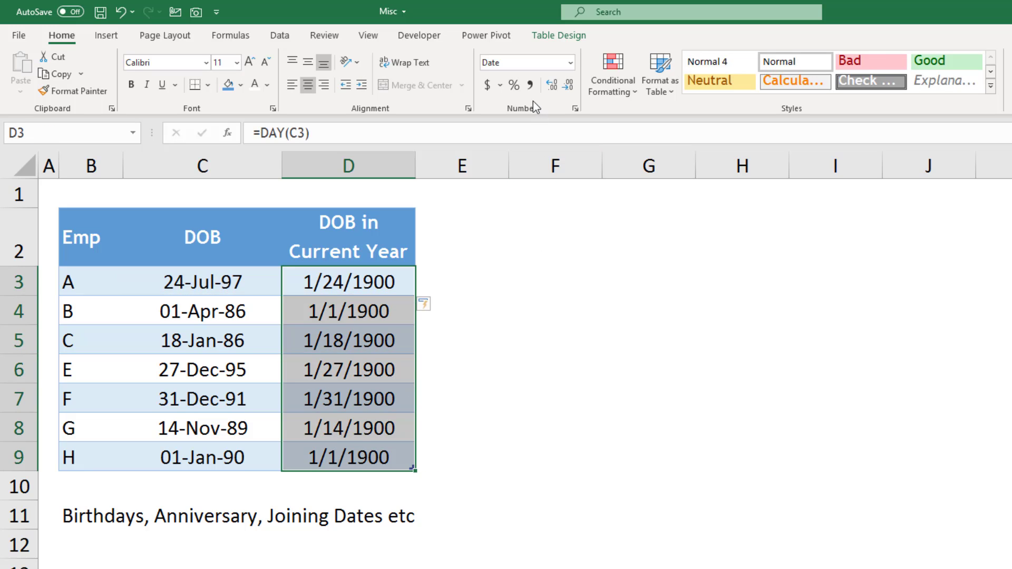
pyautogui.click(570, 63)
pyautogui.click(522, 93)
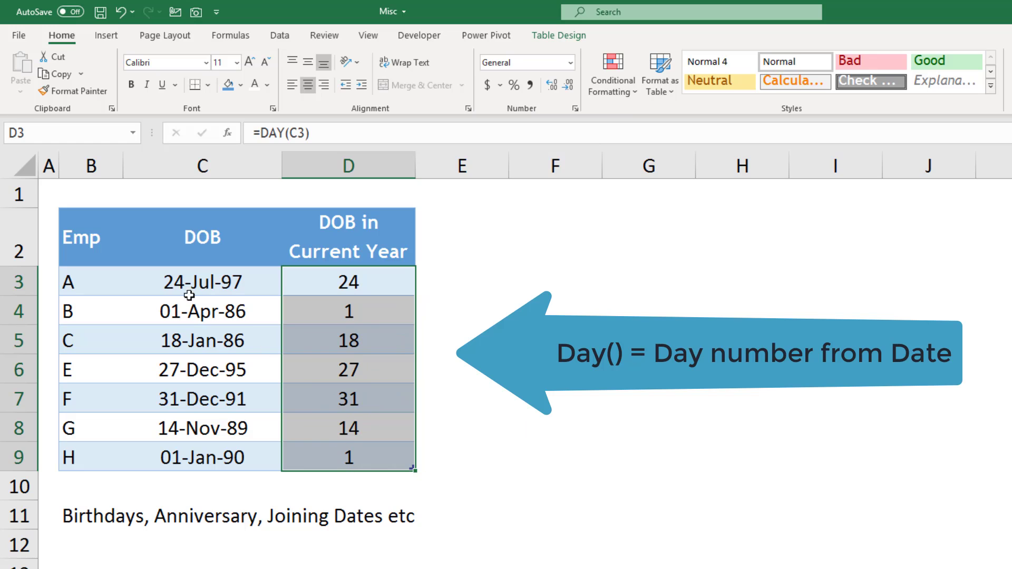
# Change the D3 formula to =MONTH(C3) by replacing the DAY function
pyautogui.click(350, 284)
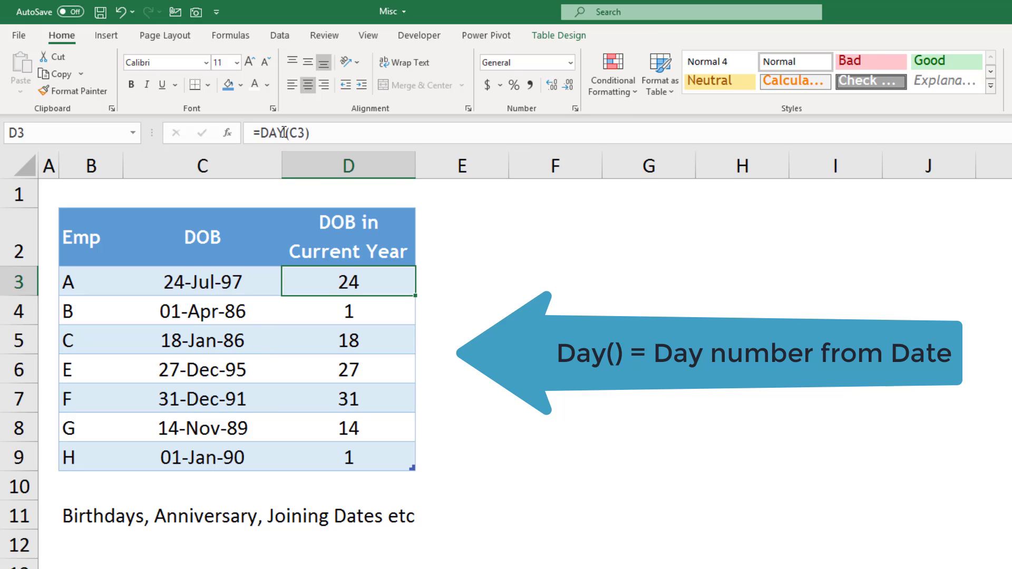
pyautogui.doubleClick(339, 281)
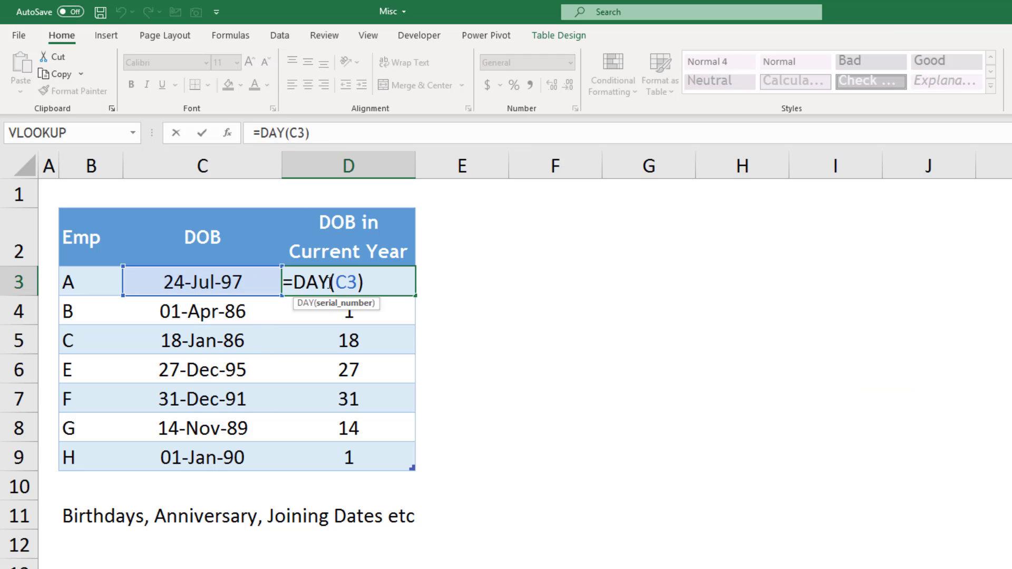
pyautogui.moveTo(329, 282); pyautogui.dragTo(287, 282)
pyautogui.write('month')
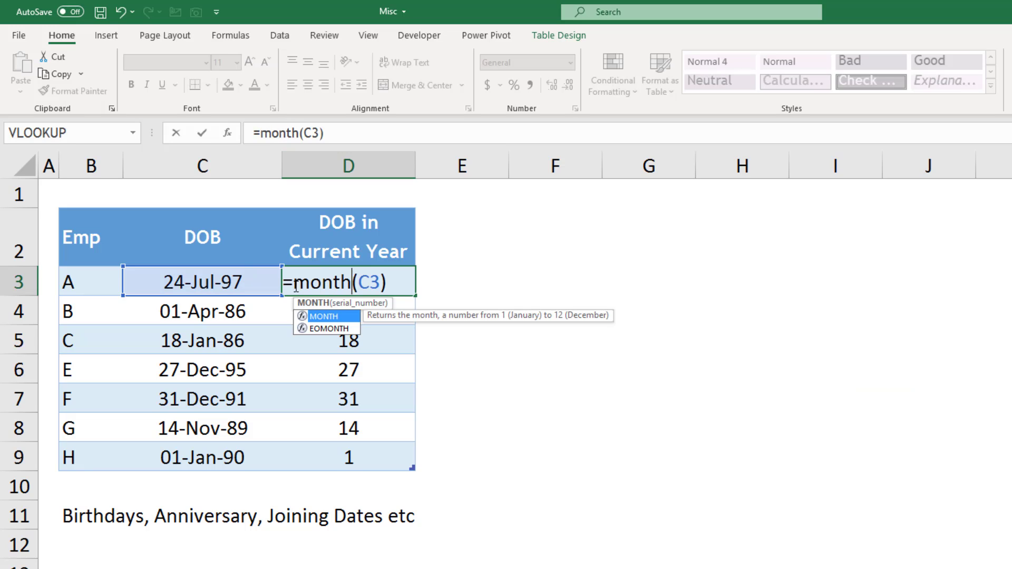
pyautogui.press('Tab')
pyautogui.press('Return')
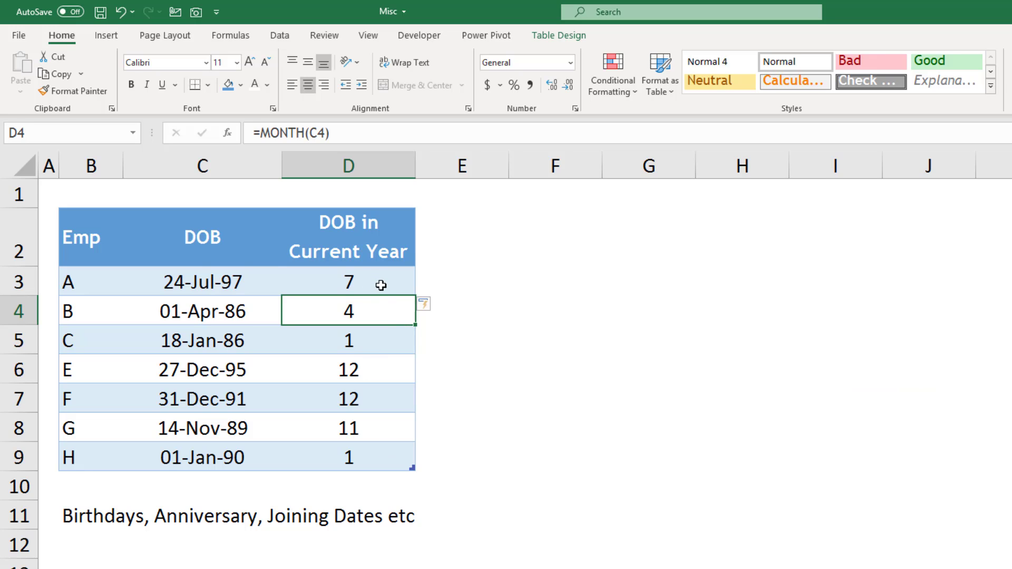
# Clear the formulas from D3:D9 in the DOB in Current Year column
pyautogui.moveTo(383, 284); pyautogui.dragTo(355, 457)
pyautogui.press('Delete')
pyautogui.click(337, 282)
pyautogui.click(208, 277)
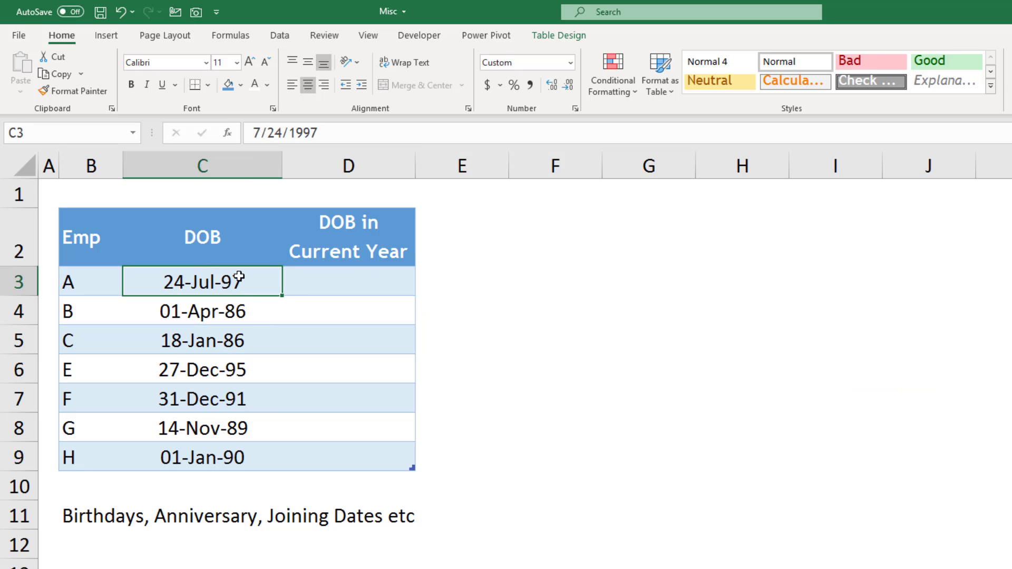
# Begin a DATE formula in D3 with YEAR(TODAY()) as its year argument
pyautogui.click(320, 283)
pyautogui.write('=date')
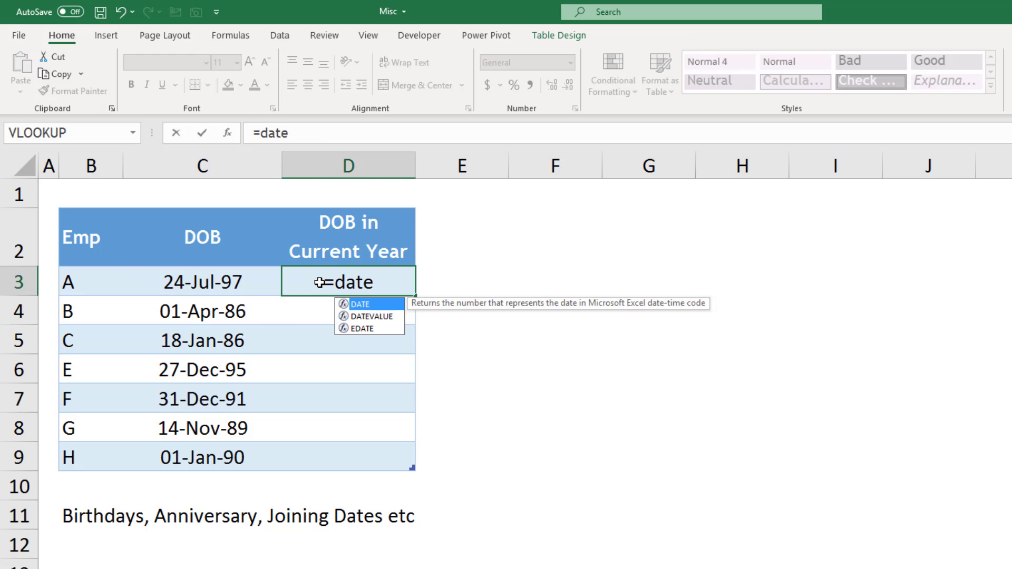
pyautogui.press('Tab')
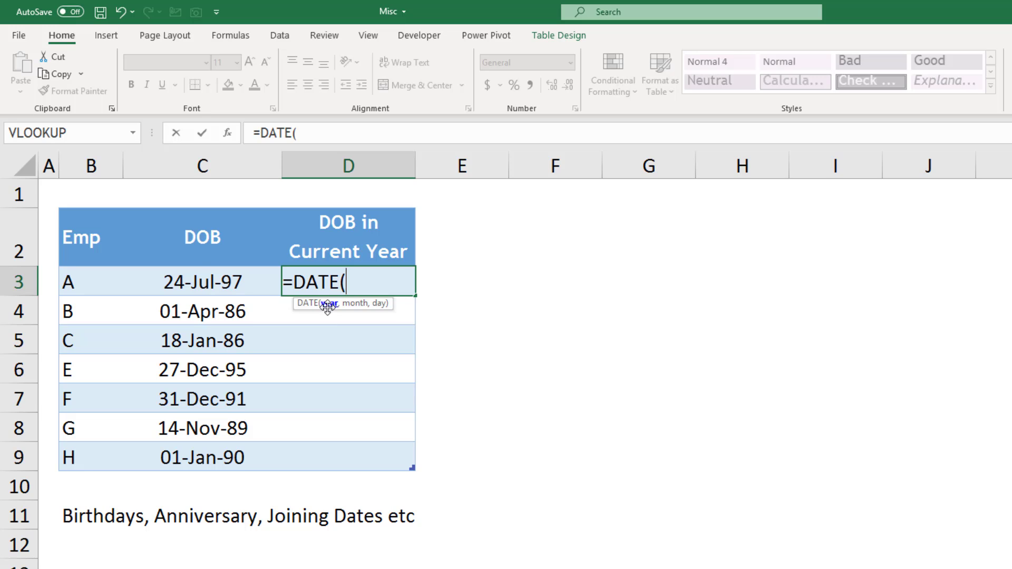
pyautogui.write('yea')
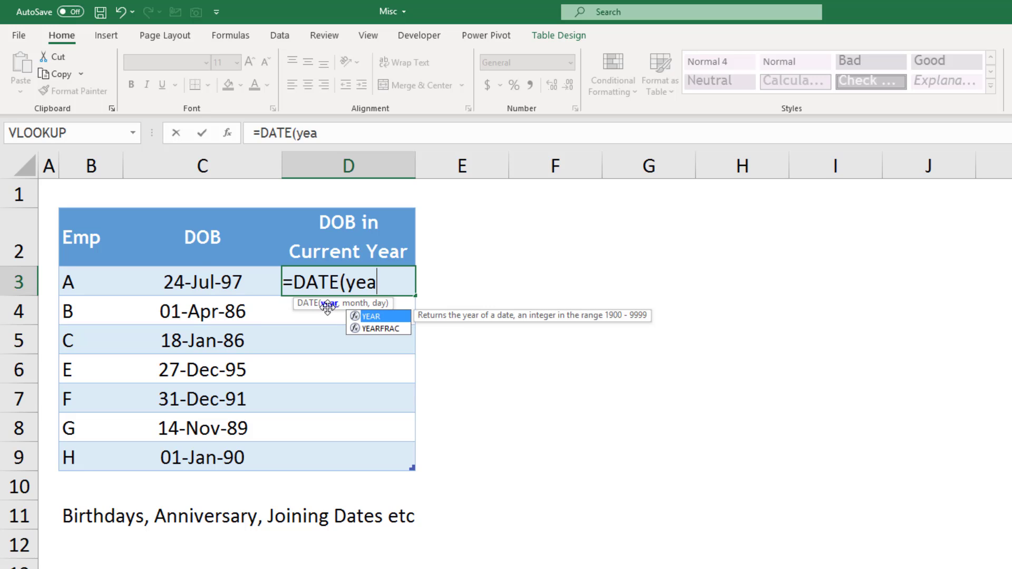
pyautogui.write('r(0')
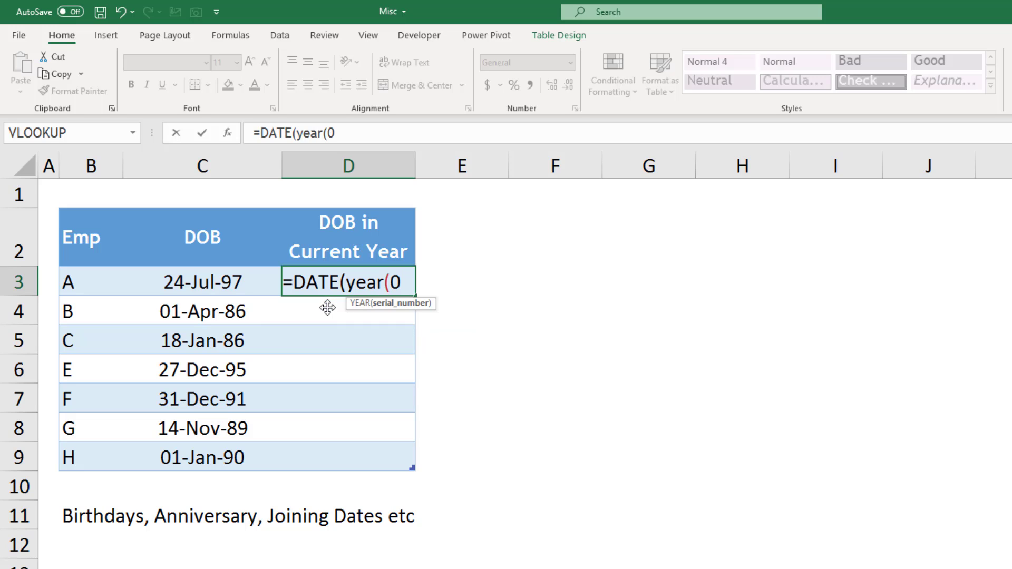
pyautogui.press('BackSpace')
pyautogui.write('today')
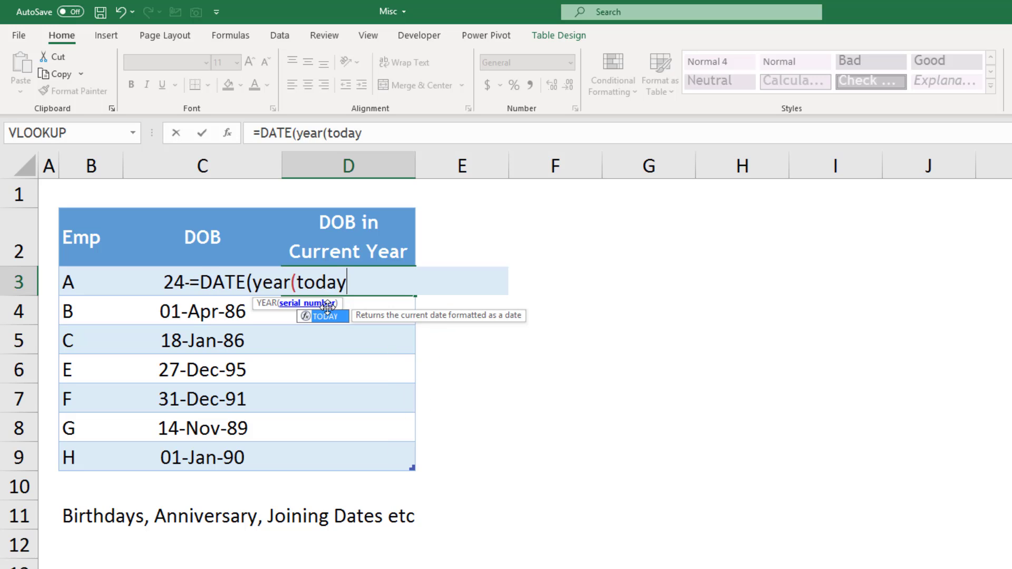
pyautogui.write('())')
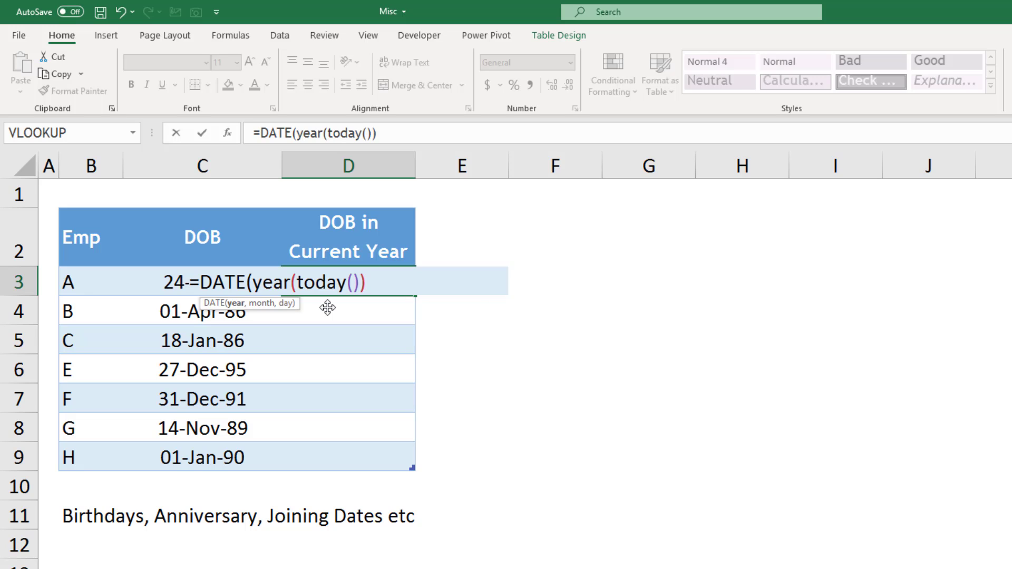
# Remove the DATE wrapper so that D3 holds only =YEAR(TODAY()), and commit the formula
pyautogui.moveTo(252, 279); pyautogui.dragTo(205, 278)
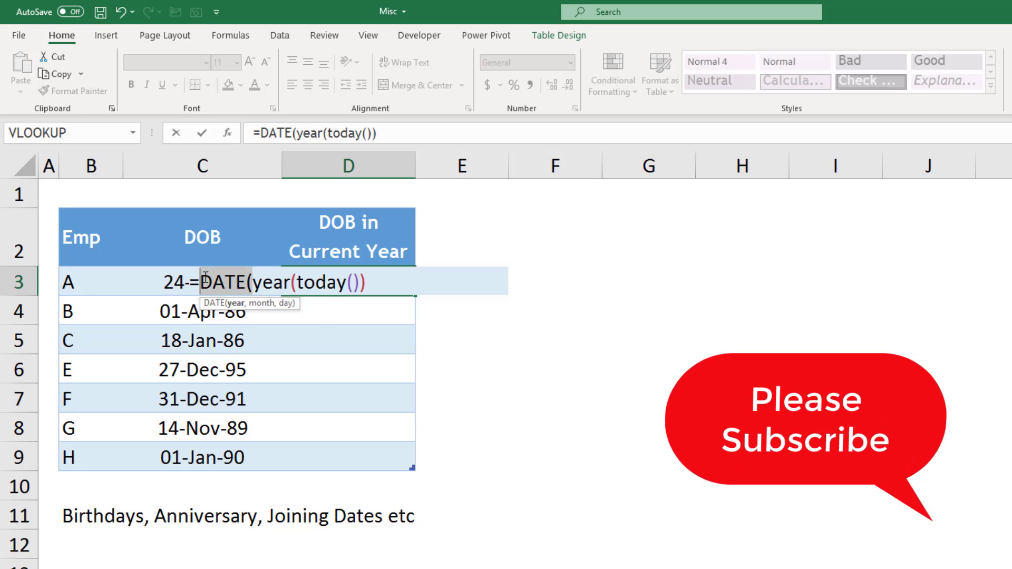
pyautogui.press('Delete')
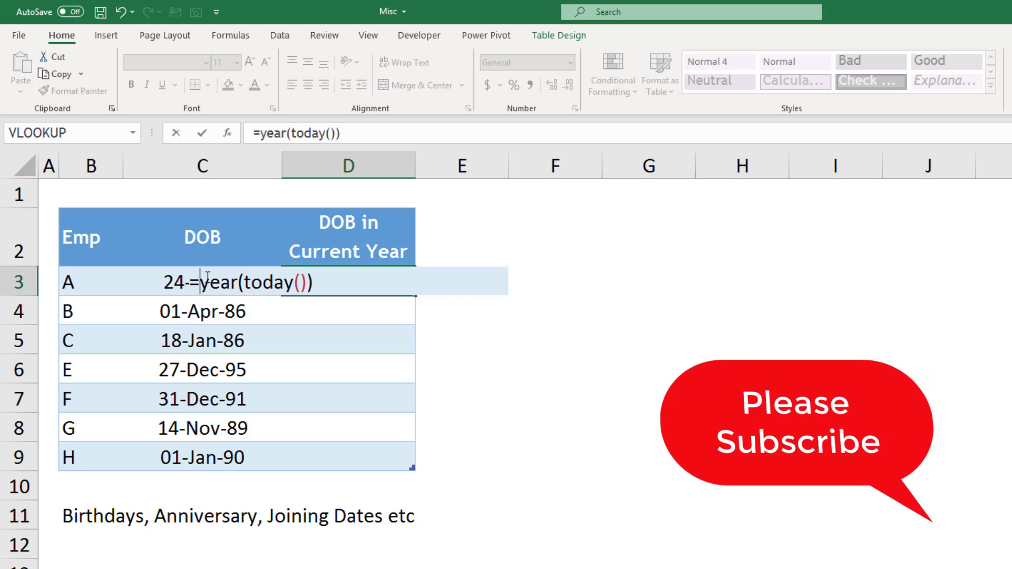
pyautogui.press('Return')
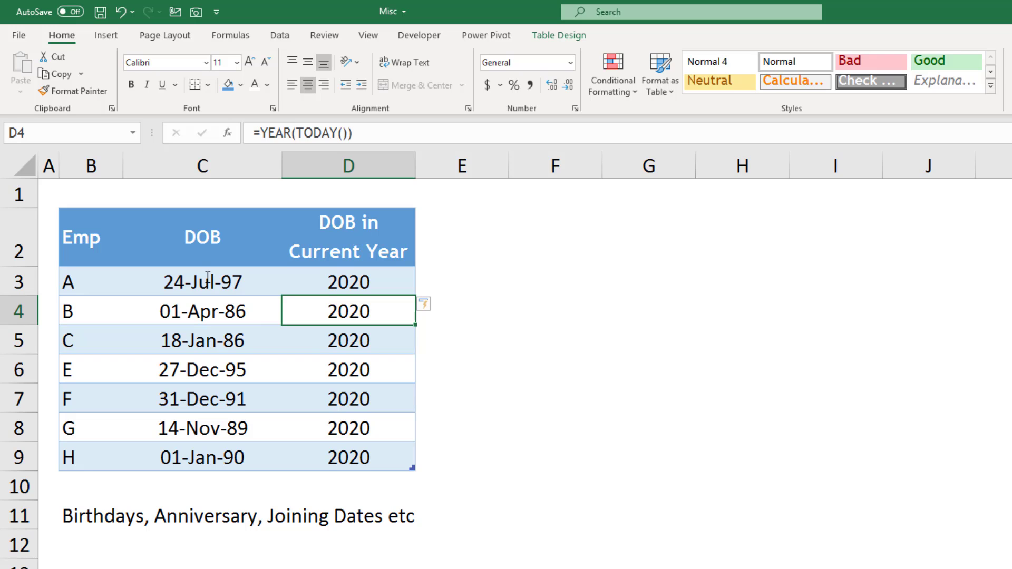
# Replace YEAR(TODAY()) in D3 with a new DATE function whose year argument is YEAR(TODAY())
pyautogui.doubleClick(369, 286)
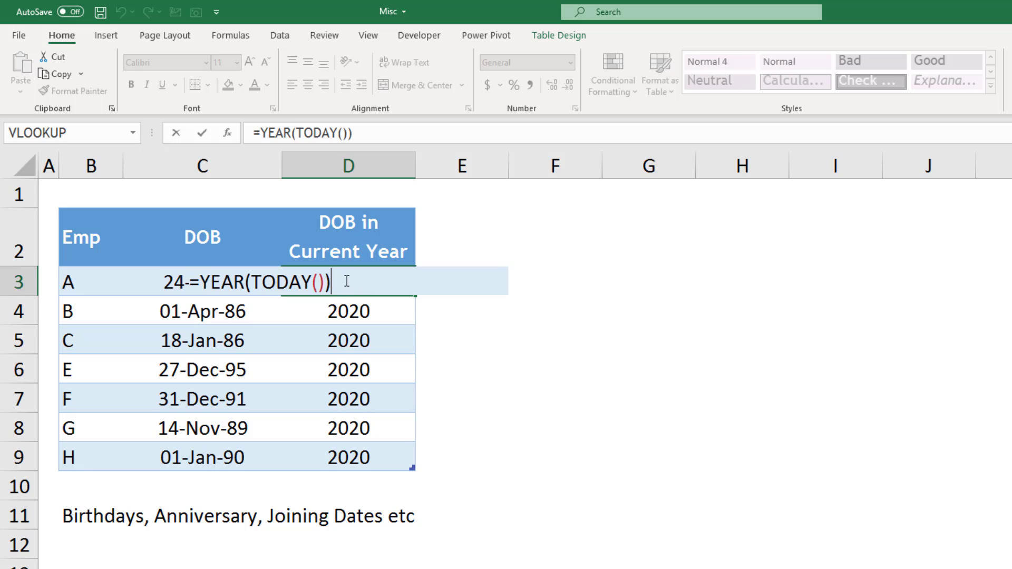
pyautogui.moveTo(333, 284); pyautogui.dragTo(200, 283)
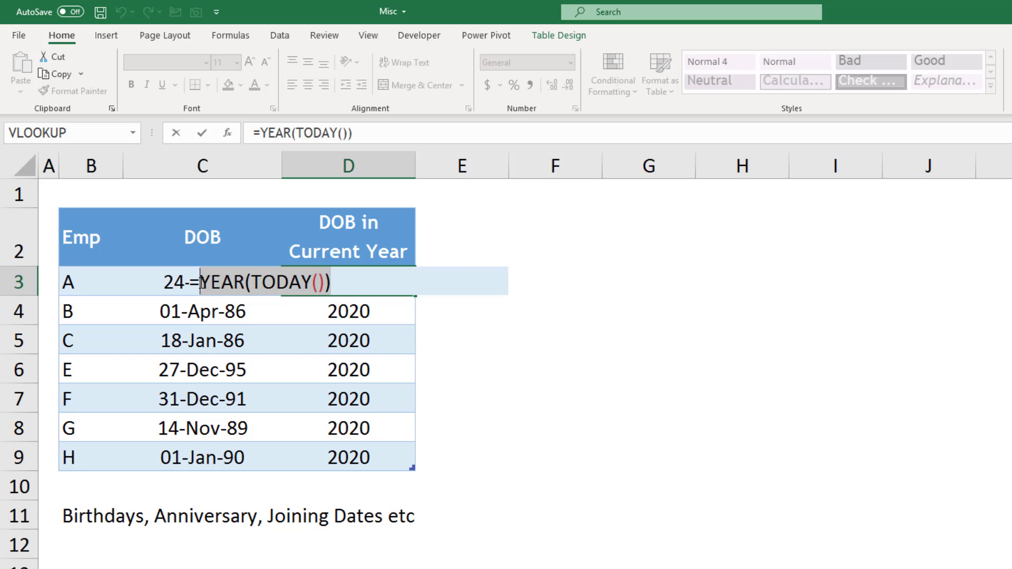
pyautogui.write('date')
pyautogui.press('Tab')
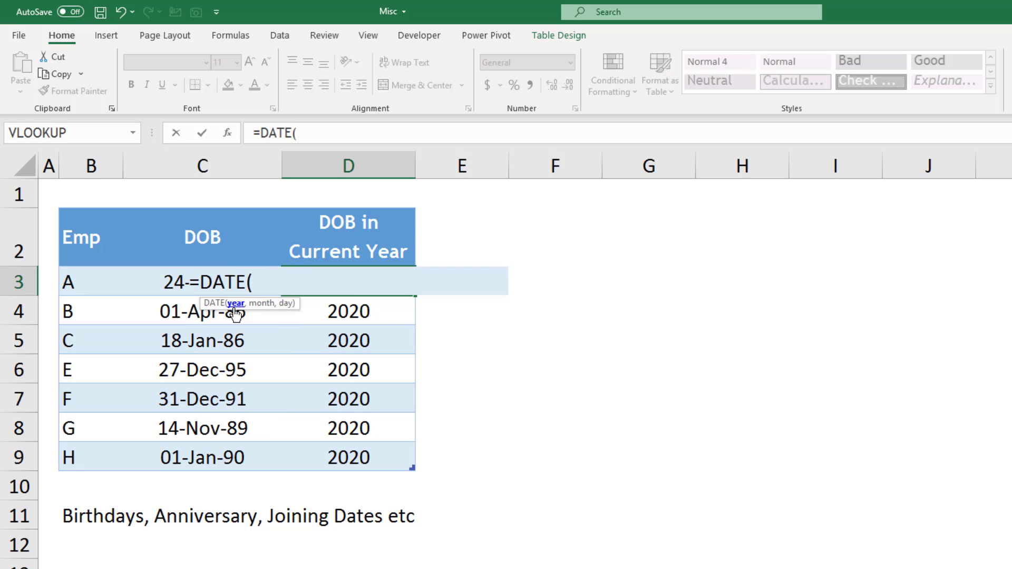
pyautogui.write('year')
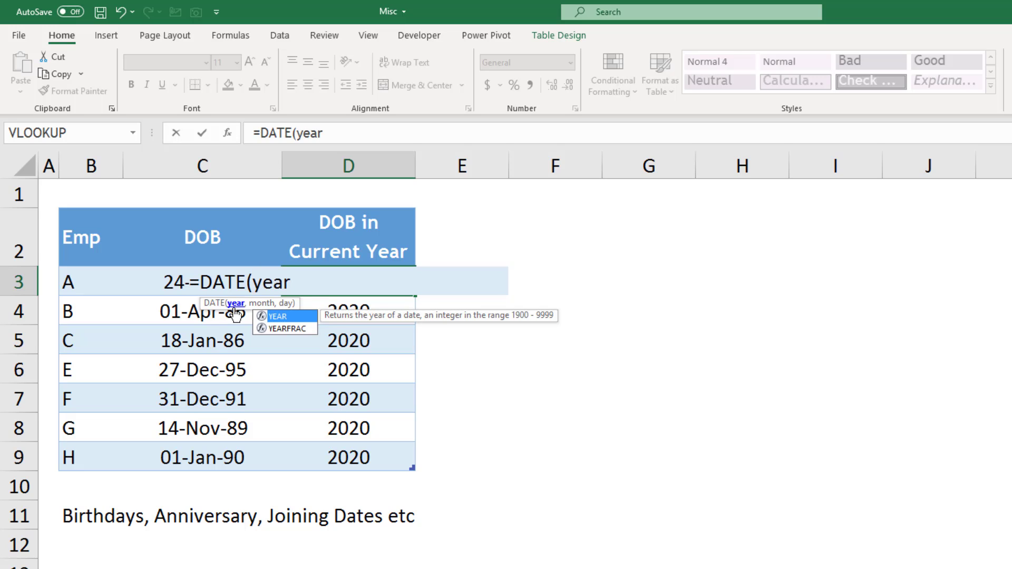
pyautogui.write('(toda')
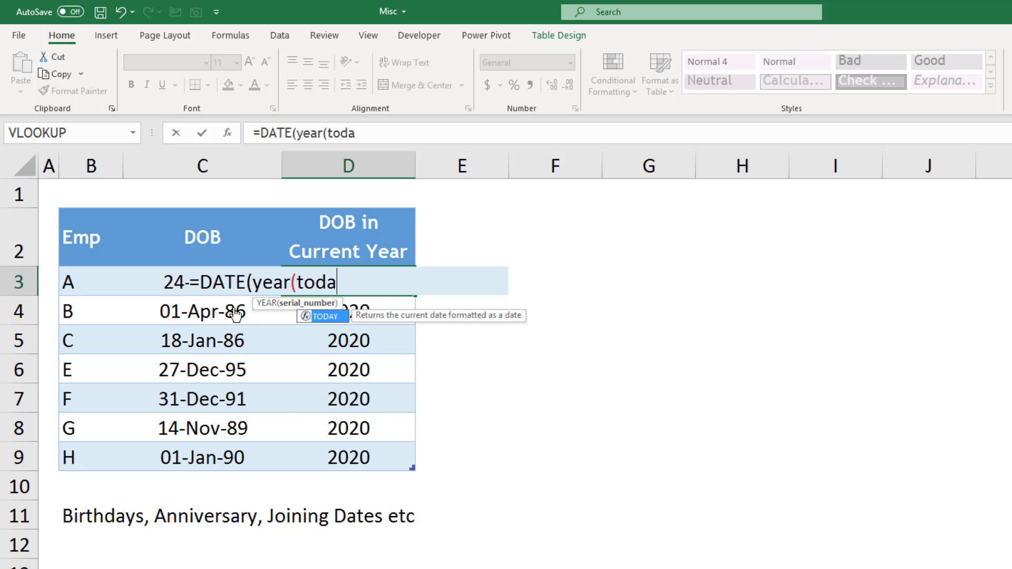
pyautogui.press('Tab')
pyautogui.write('/')
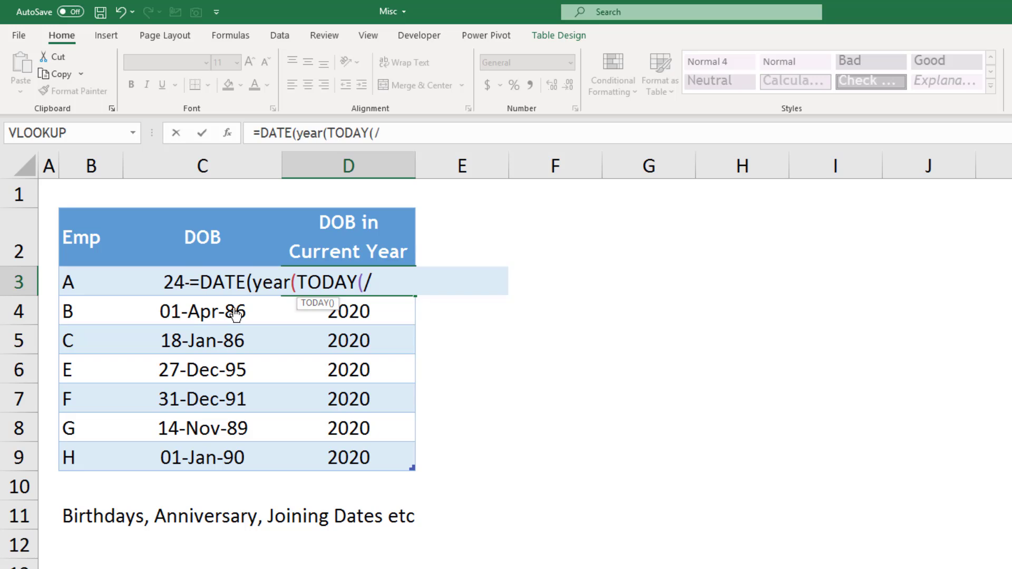
pyautogui.press('BackSpace')
pyautogui.write('))')
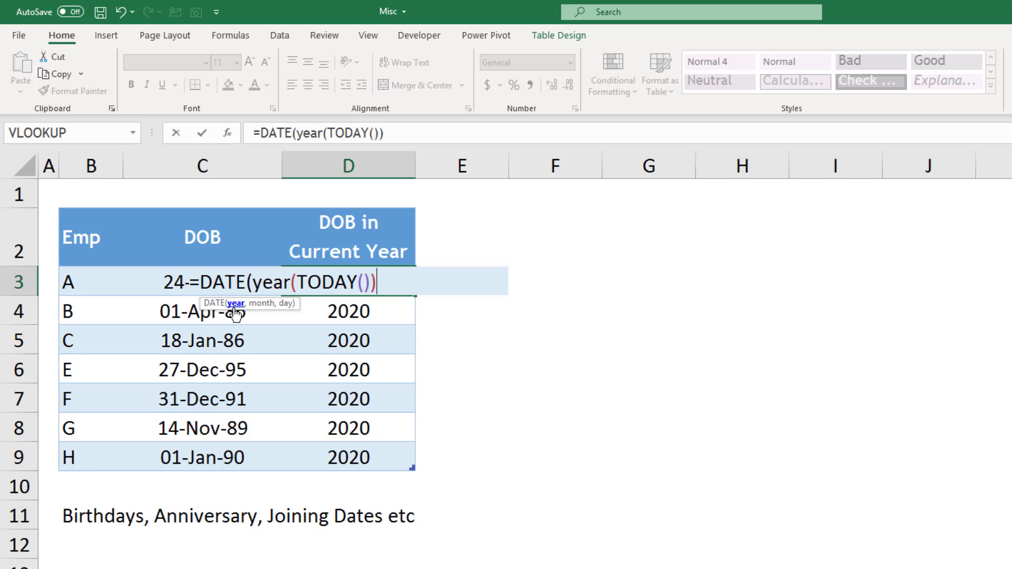
# Add MONTH(C3) as the month argument of the DATE formula in D3
pyautogui.write(',month')
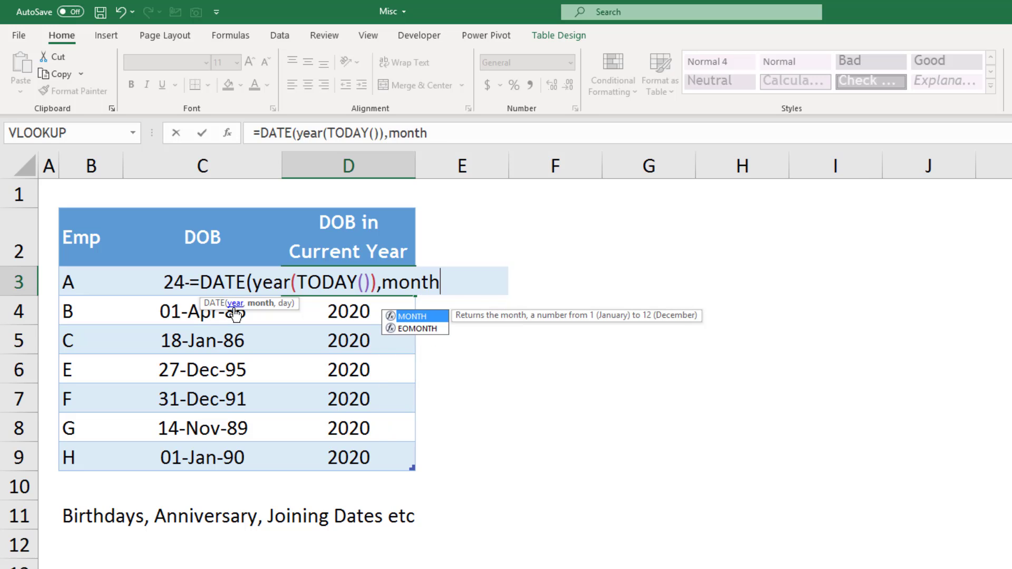
pyautogui.press('Tab')
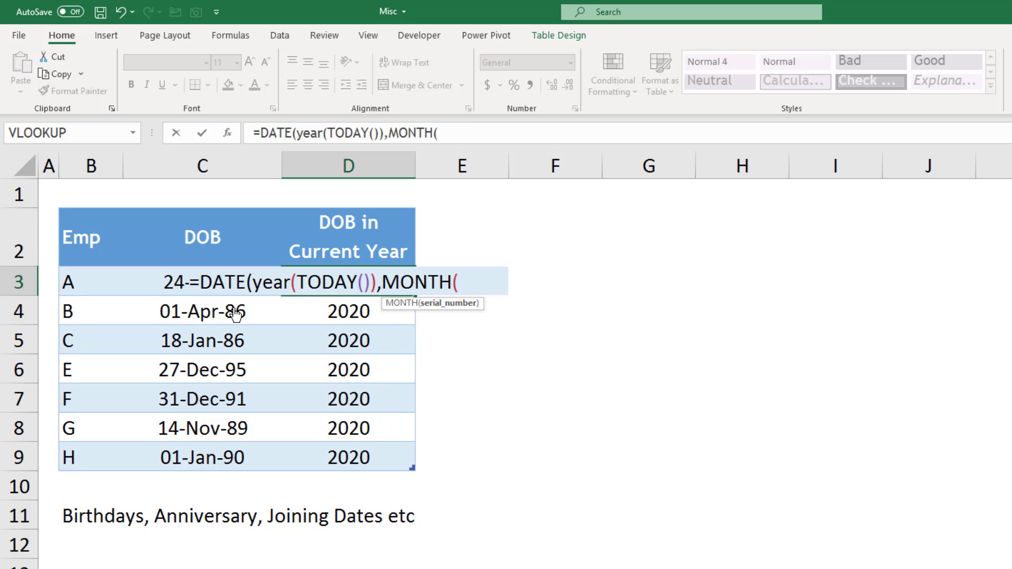
pyautogui.press('Left')
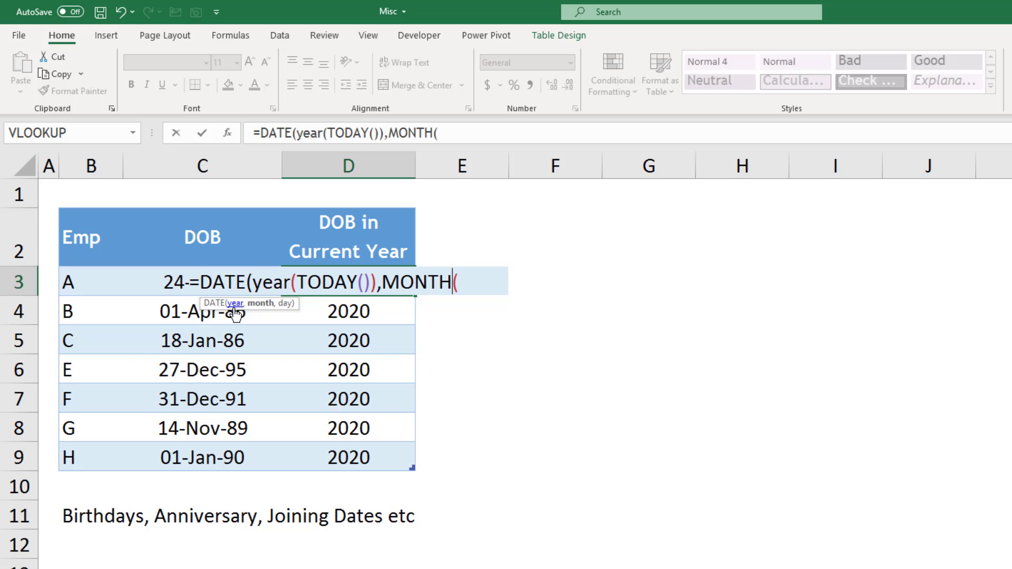
pyautogui.press('Right')
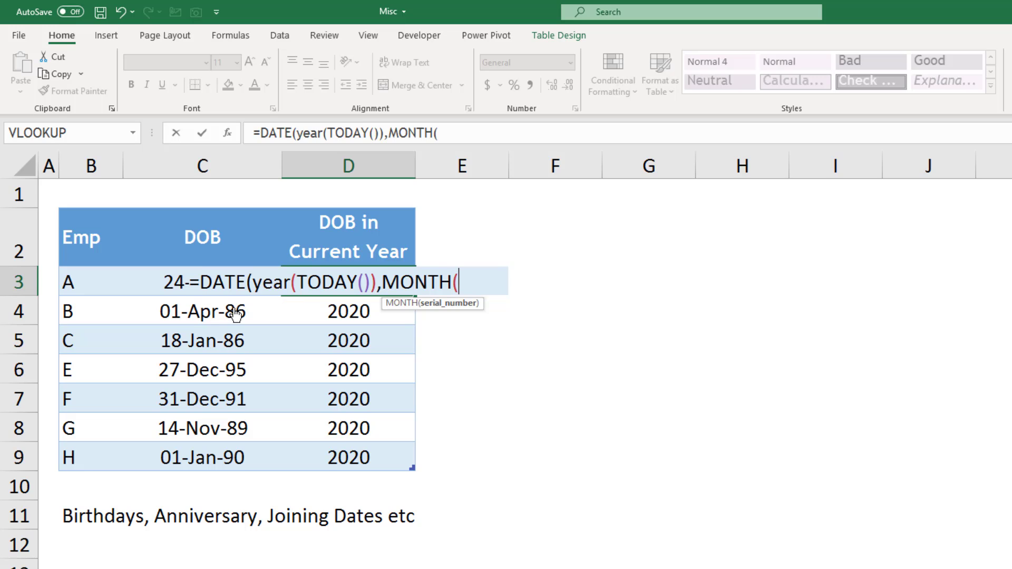
pyautogui.click(187, 309)
pyautogui.press('Up')
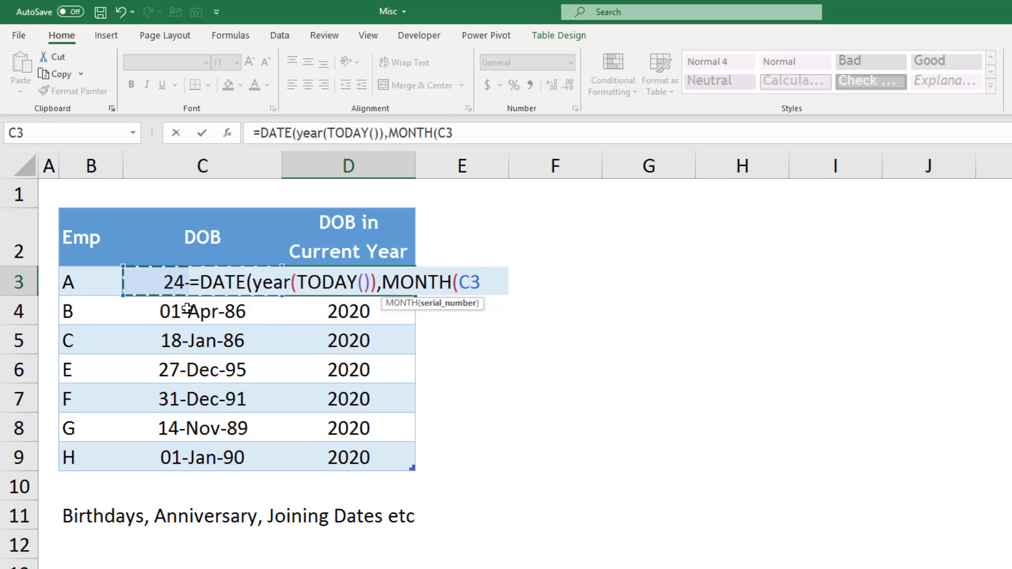
pyautogui.write(')')
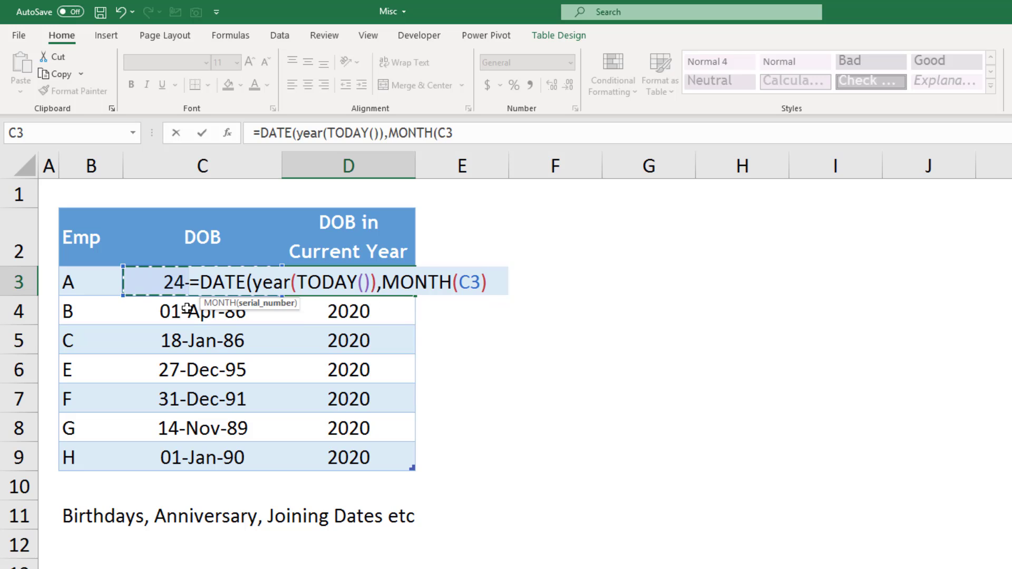
# Add DAY(C3) as the day argument, close the DATE formula in D3 and commit it
pyautogui.write(',')
pyautogui.write('day')
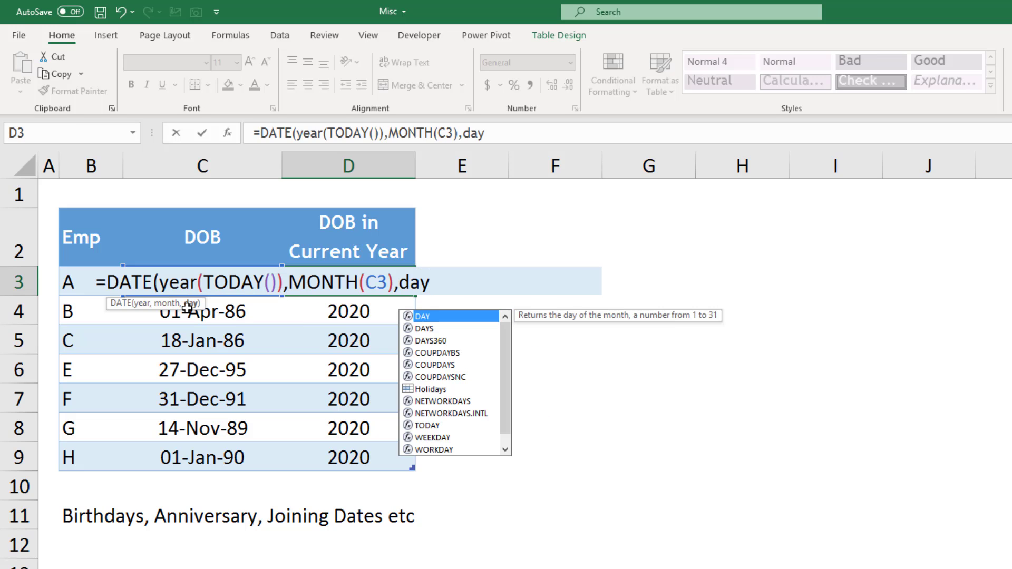
pyautogui.press('Tab')
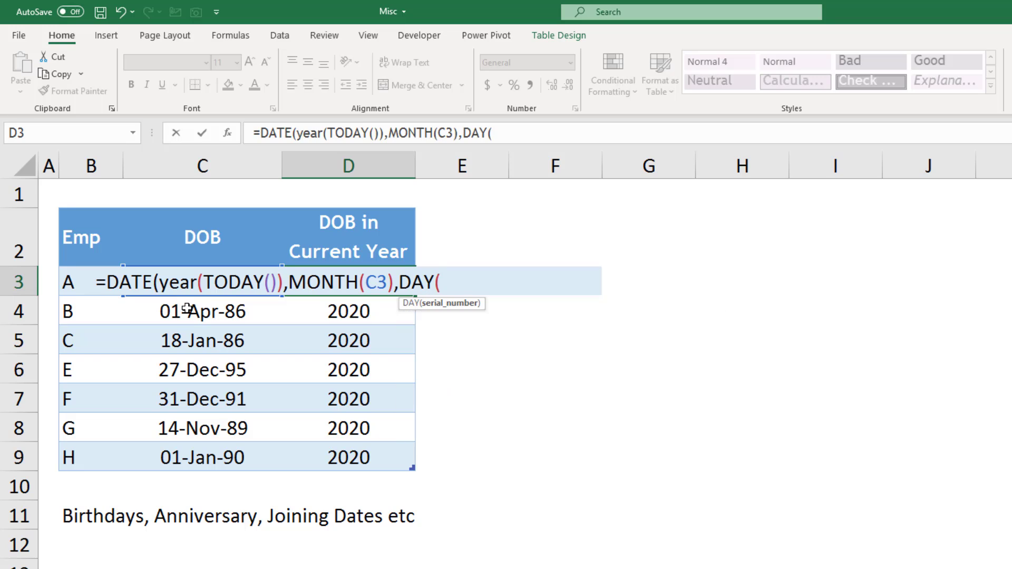
pyautogui.write('C3)')
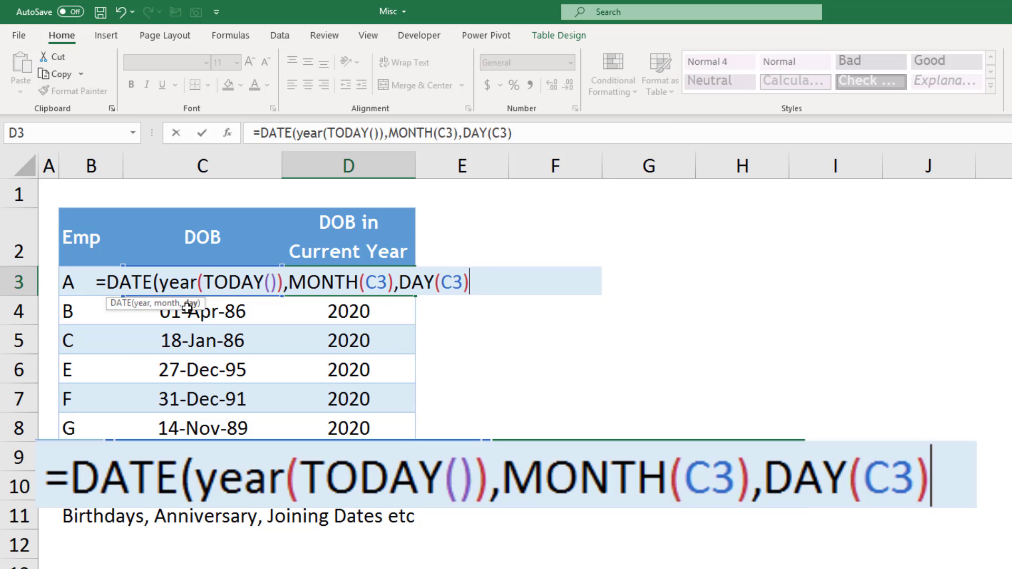
pyautogui.write(')')
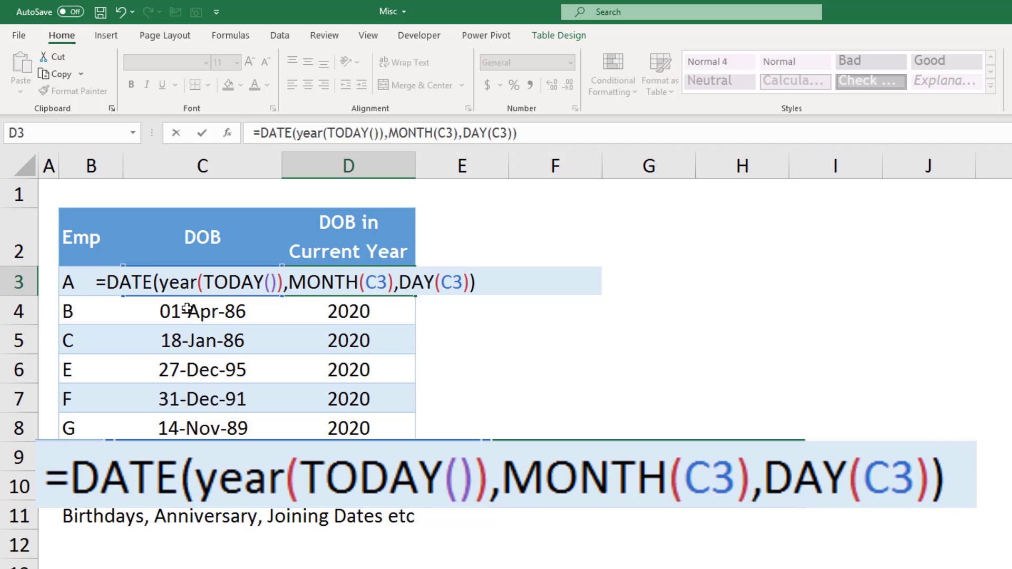
pyautogui.press('Return')
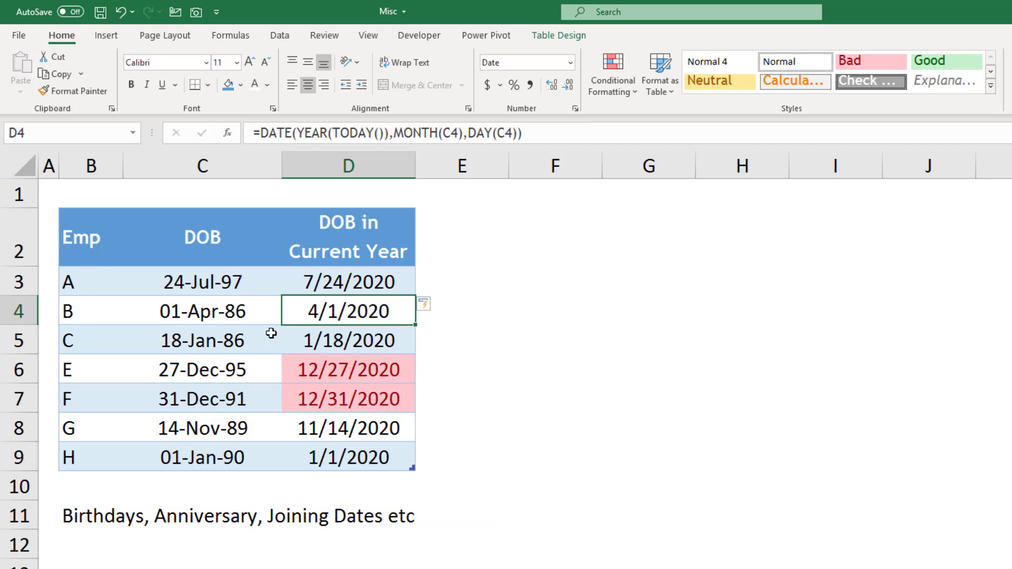
# Clear the conditional formatting rules from D3:D9 in the DOB in Current Year column
pyautogui.moveTo(350, 281); pyautogui.dragTo(357, 456)
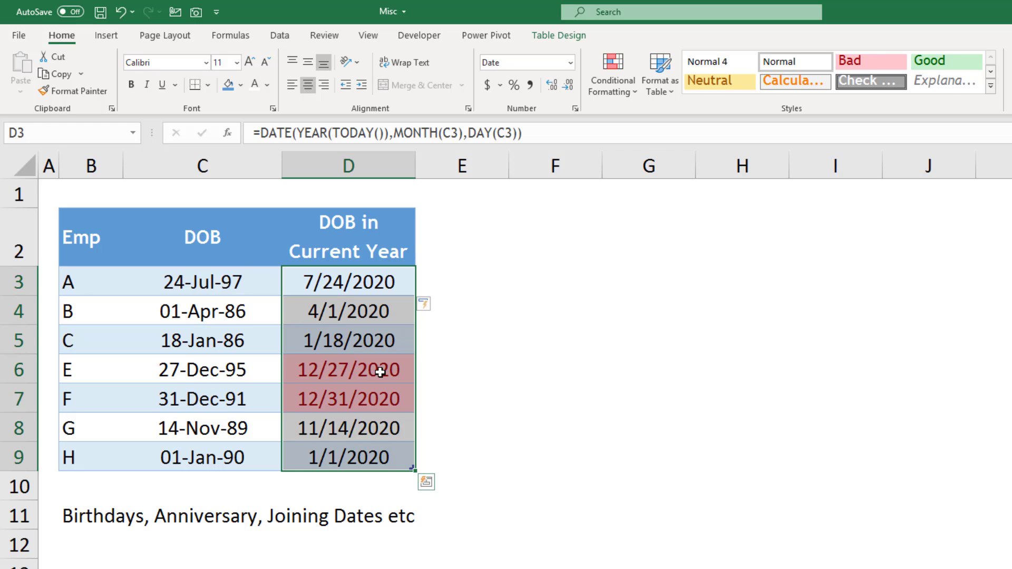
pyautogui.moveTo(374, 276); pyautogui.dragTo(361, 453)
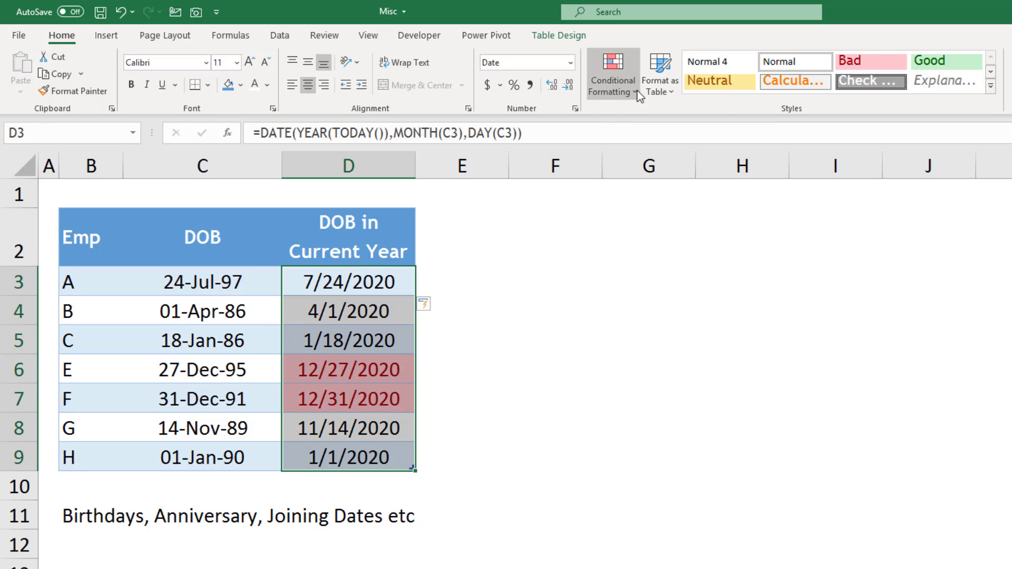
pyautogui.click(612, 84)
pyautogui.moveTo(693, 140)
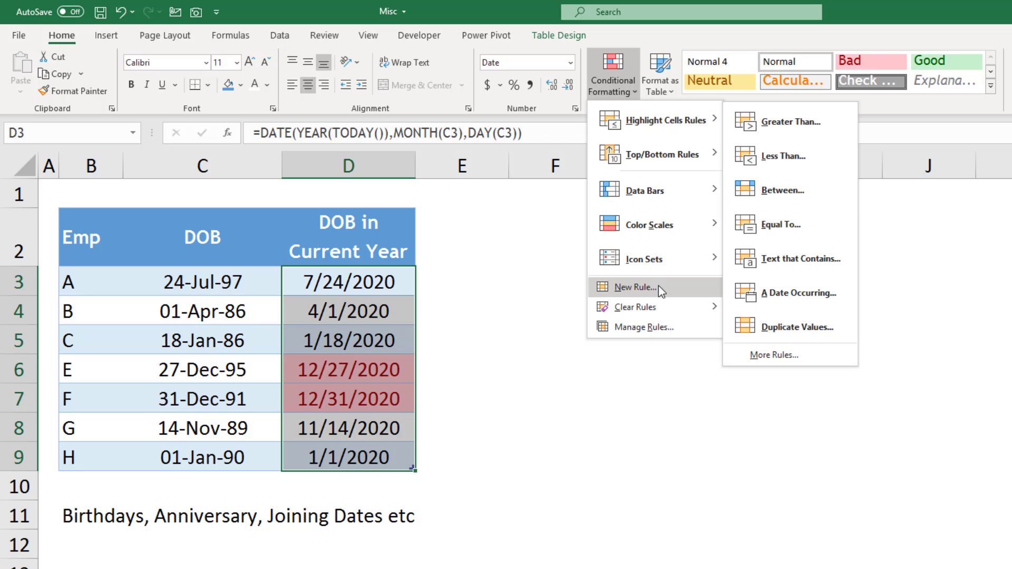
pyautogui.moveTo(689, 307)
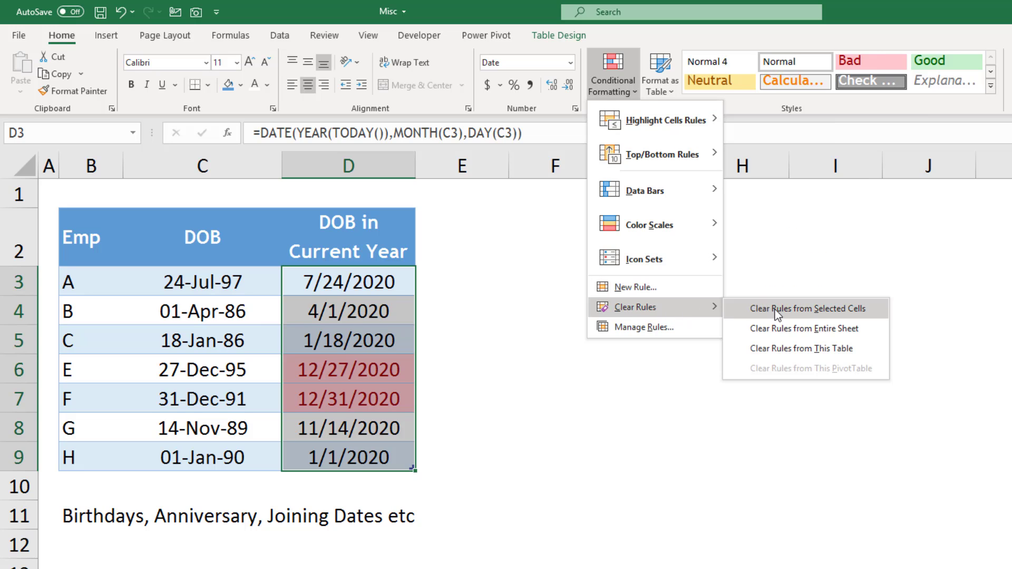
pyautogui.click(777, 309)
# Start an A Date Occurring highlight rule for D3:D9, trying This week and then choosing This Month as the period
pyautogui.click(622, 87)
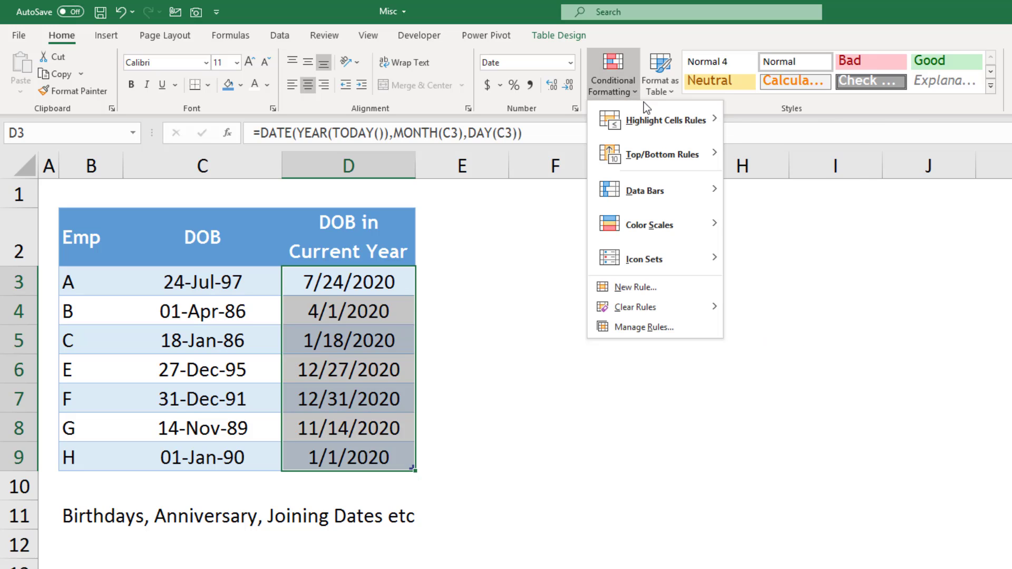
pyautogui.moveTo(686, 122)
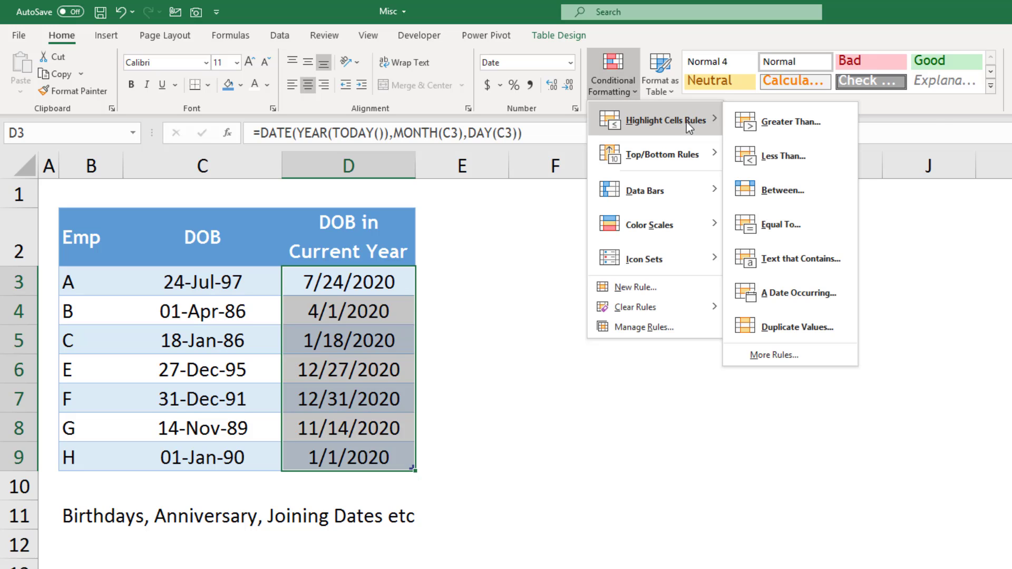
pyautogui.click(796, 294)
pyautogui.click(172, 149)
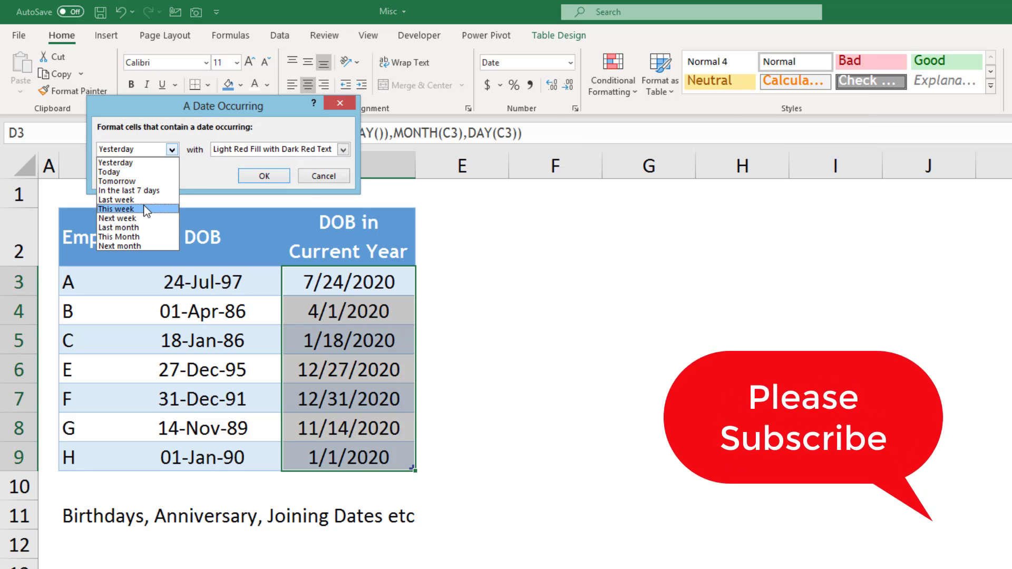
pyautogui.click(146, 209)
pyautogui.click(172, 150)
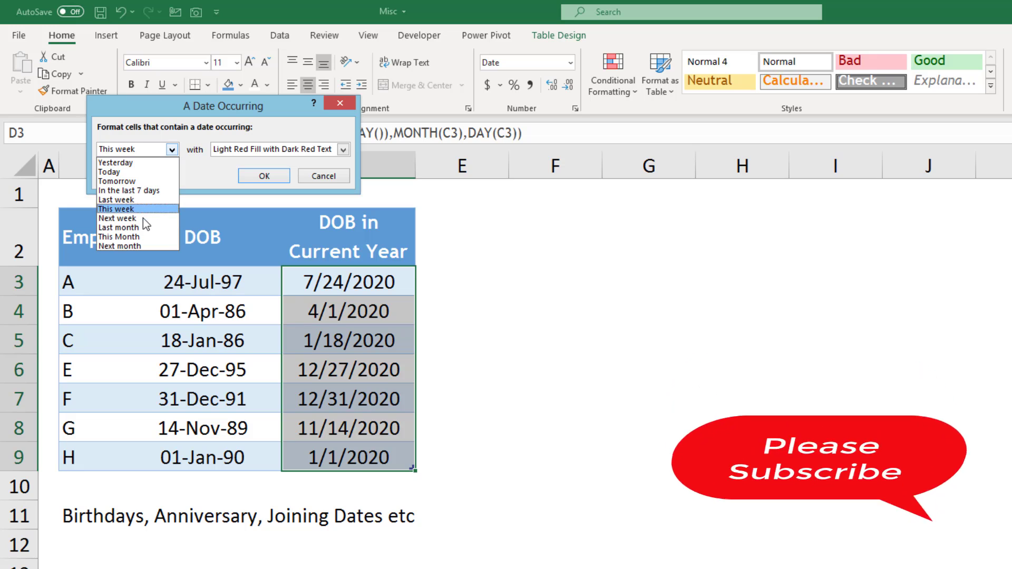
pyautogui.click(143, 237)
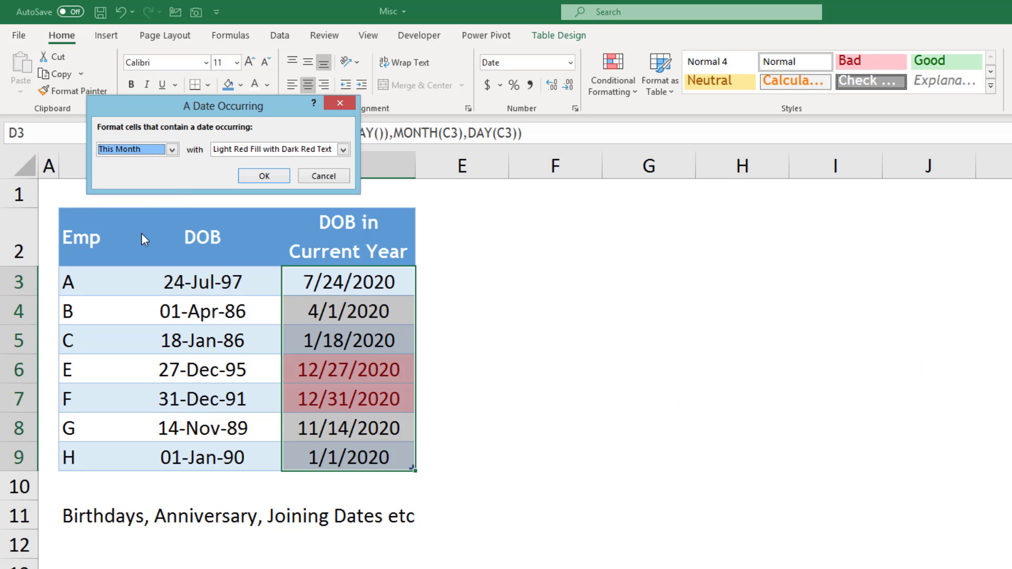
# Try Last month as the period, then apply the rule for This Month with Green Fill with Dark Green Text
pyautogui.click(174, 152)
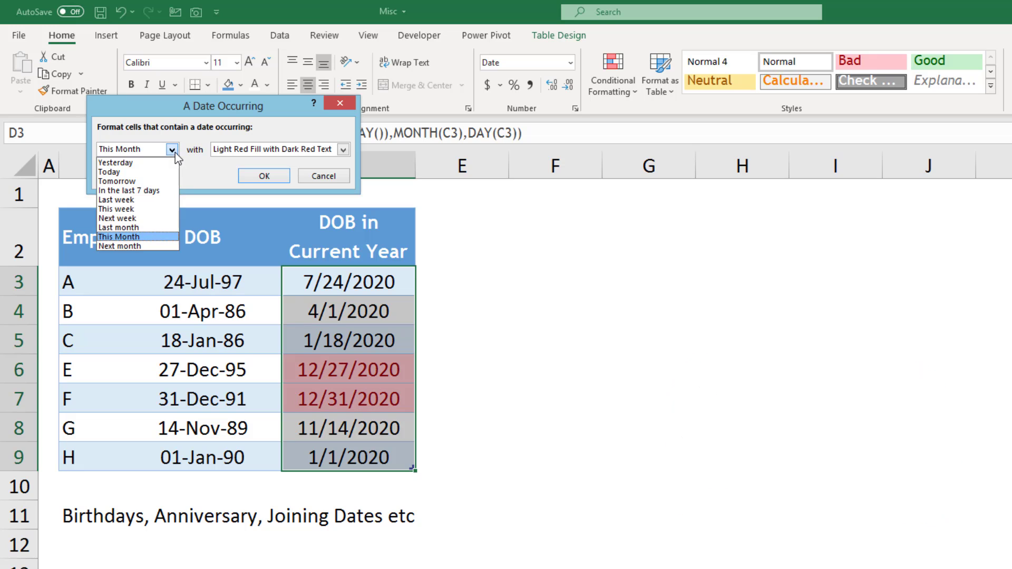
pyautogui.click(133, 228)
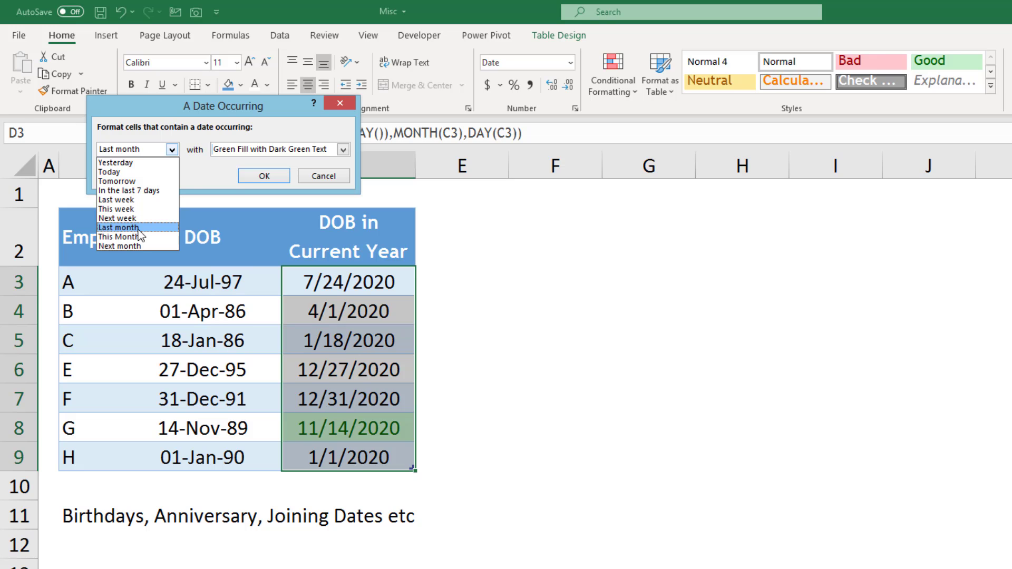
pyautogui.click(139, 236)
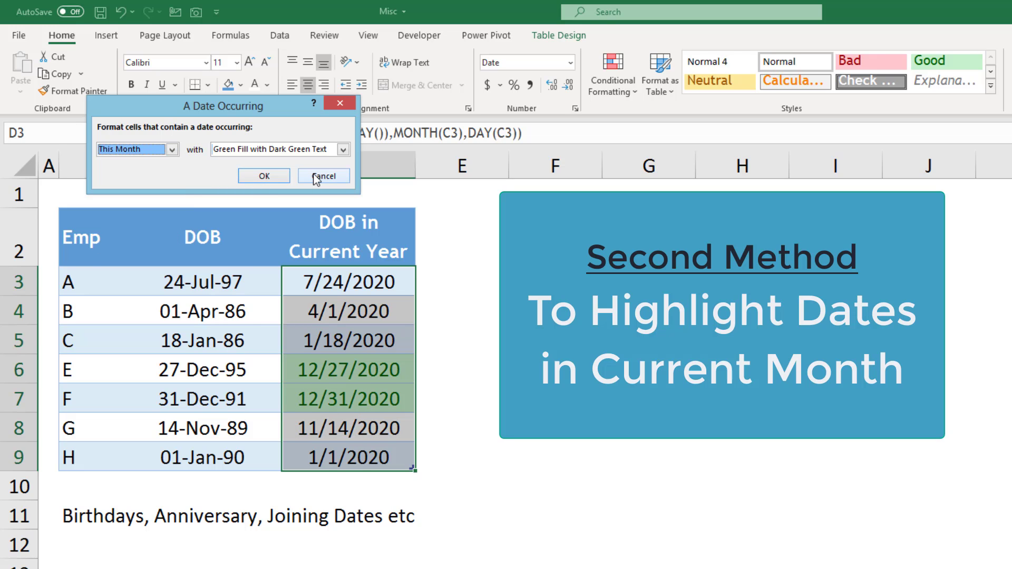
pyautogui.click(277, 176)
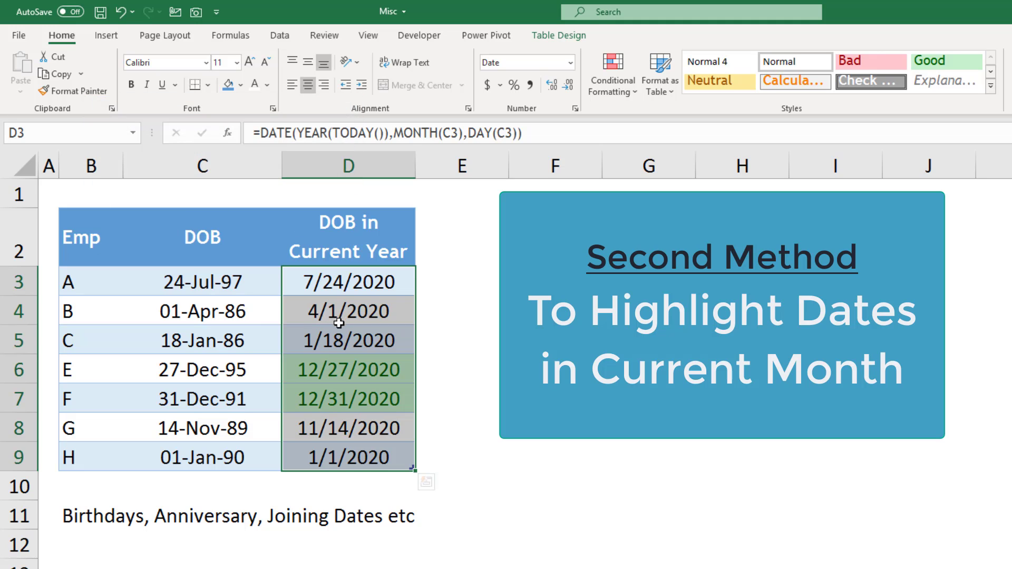
# Start a new conditional formatting rule for the DOB dates in C3:C9 that uses a formula to determine which cells to format
pyautogui.moveTo(340, 285); pyautogui.dragTo(352, 446)
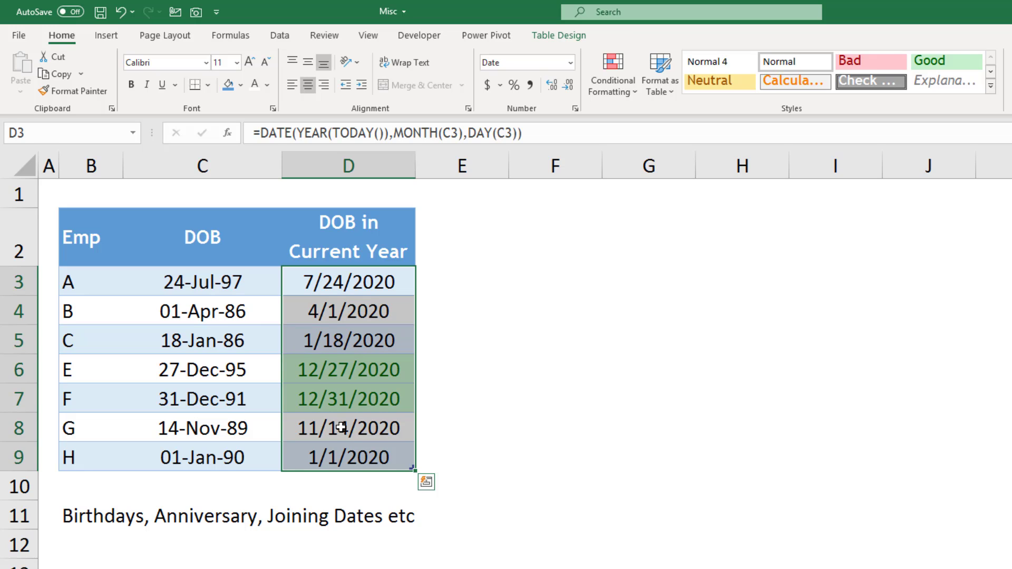
pyautogui.moveTo(345, 282); pyautogui.dragTo(354, 458)
pyautogui.moveTo(232, 286); pyautogui.dragTo(229, 455)
pyautogui.click(631, 93)
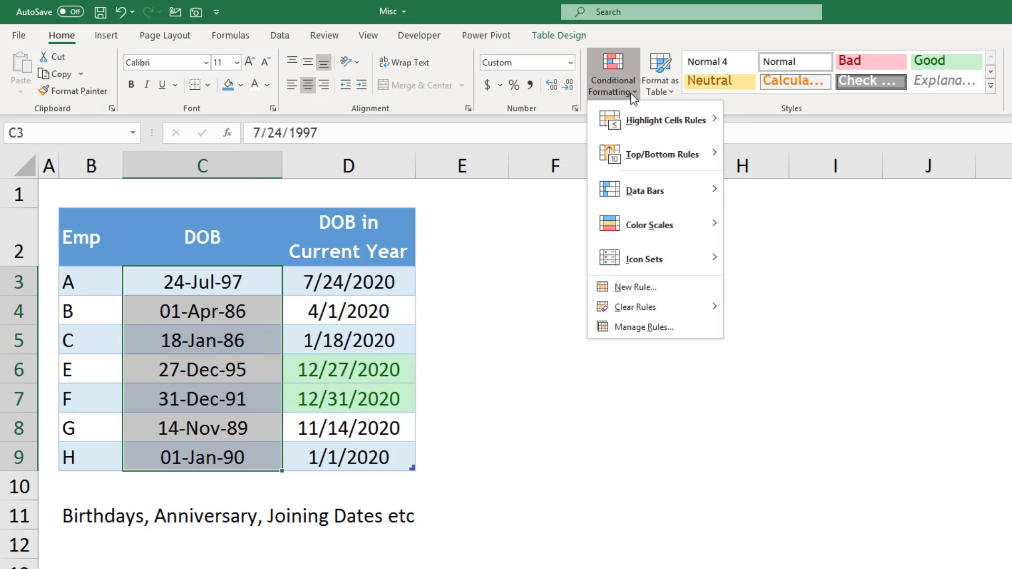
pyautogui.click(645, 287)
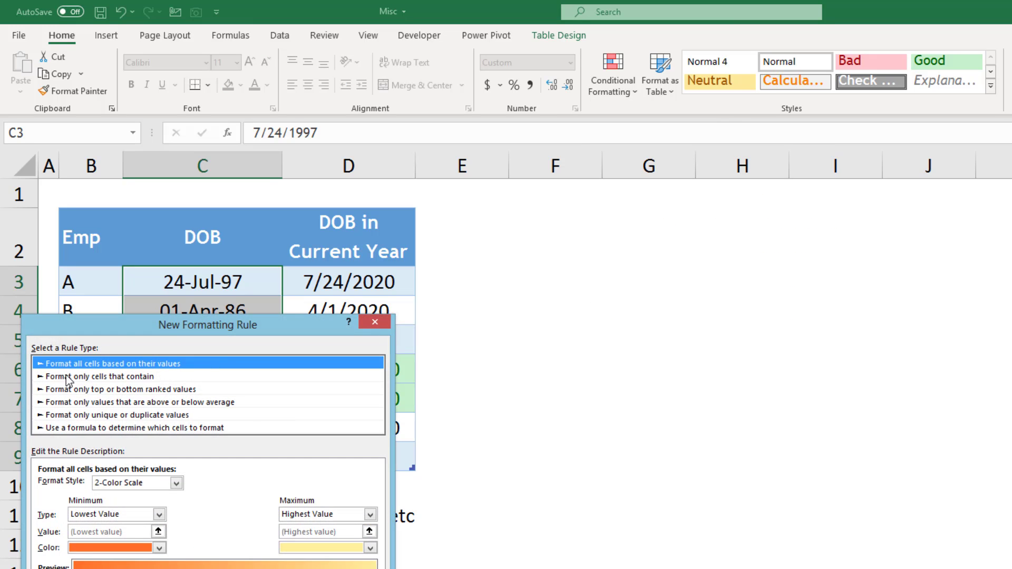
pyautogui.moveTo(137, 328); pyautogui.dragTo(413, 249)
pyautogui.click(148, 510)
pyautogui.click(333, 401)
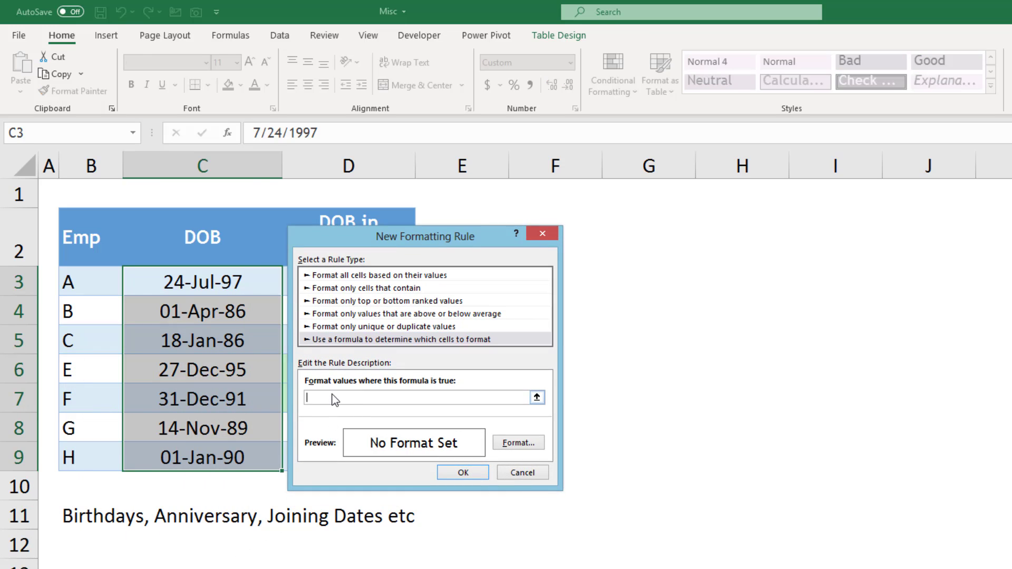
# Enter the rule formula =month($C3)=month(today()), with only the column of the C3 reference locked
pyautogui.write('=month(')
pyautogui.click(204, 289)
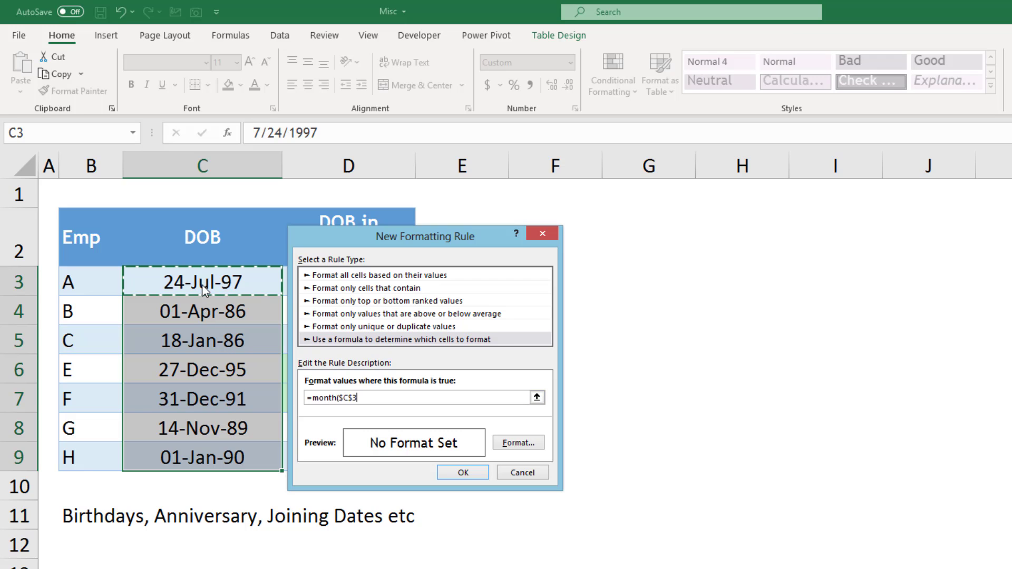
pyautogui.press('F4')
pyautogui.press('F4')
pyautogui.write(')')
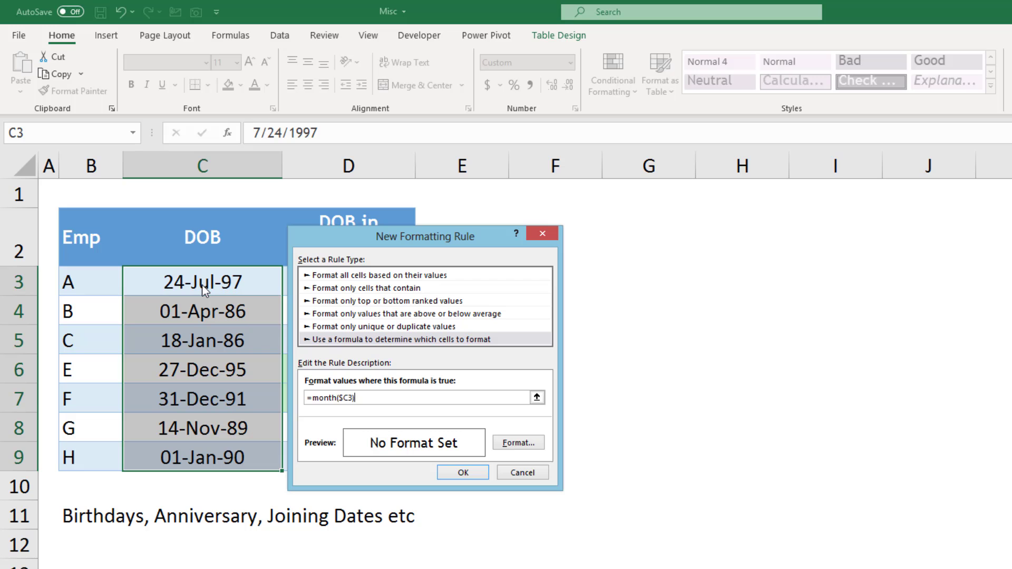
pyautogui.write('=month')
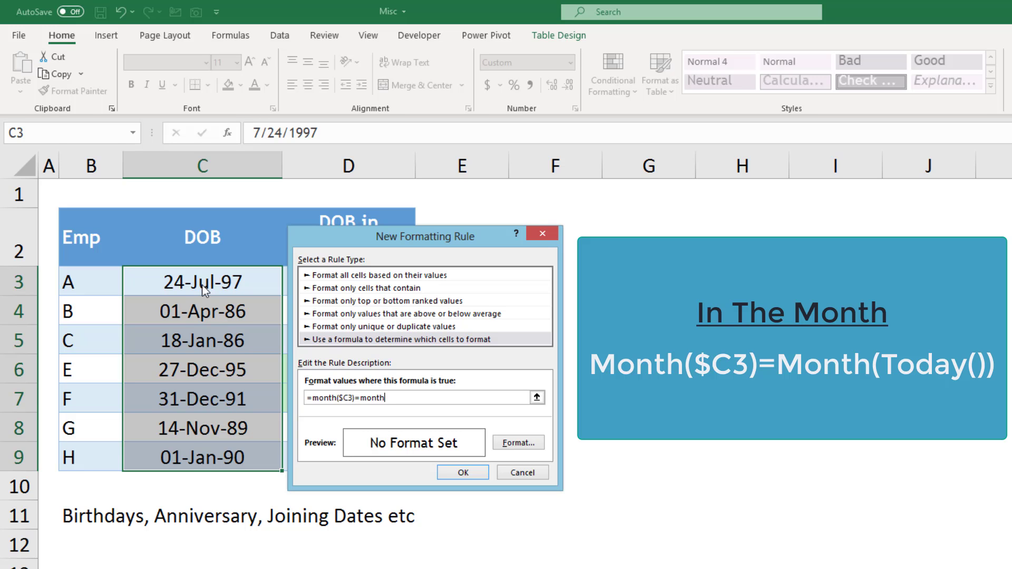
pyautogui.write('(toda')
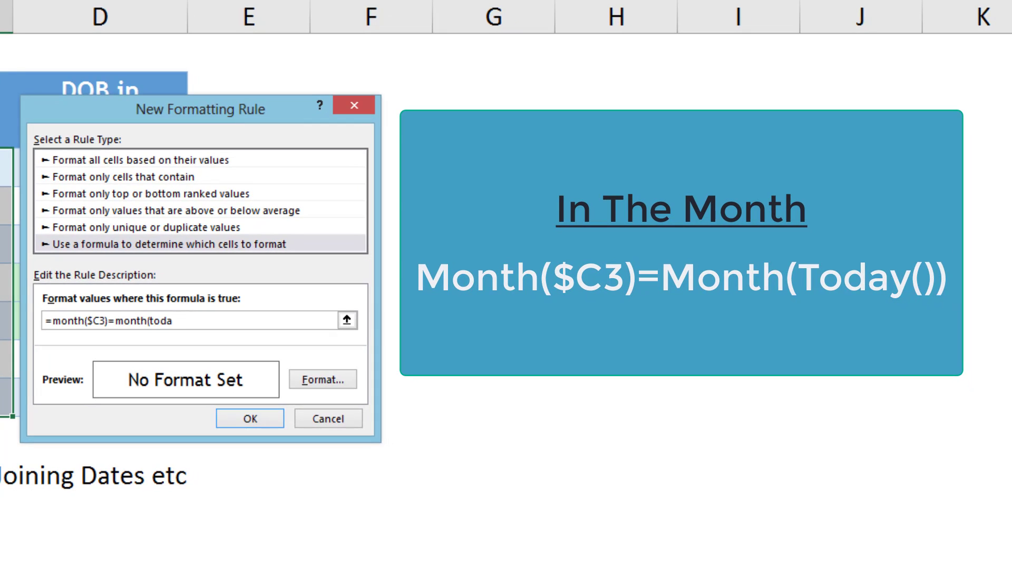
pyautogui.write('y())')
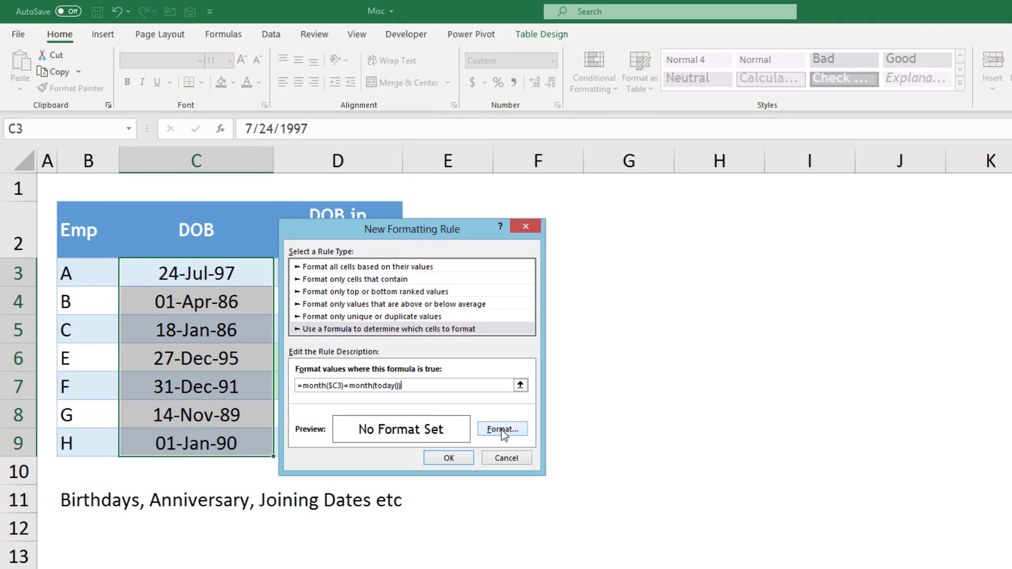
# Give the rule a light green background fill, apply it to C3:C9 and select the December dates in C6:C7
pyautogui.click(502, 430)
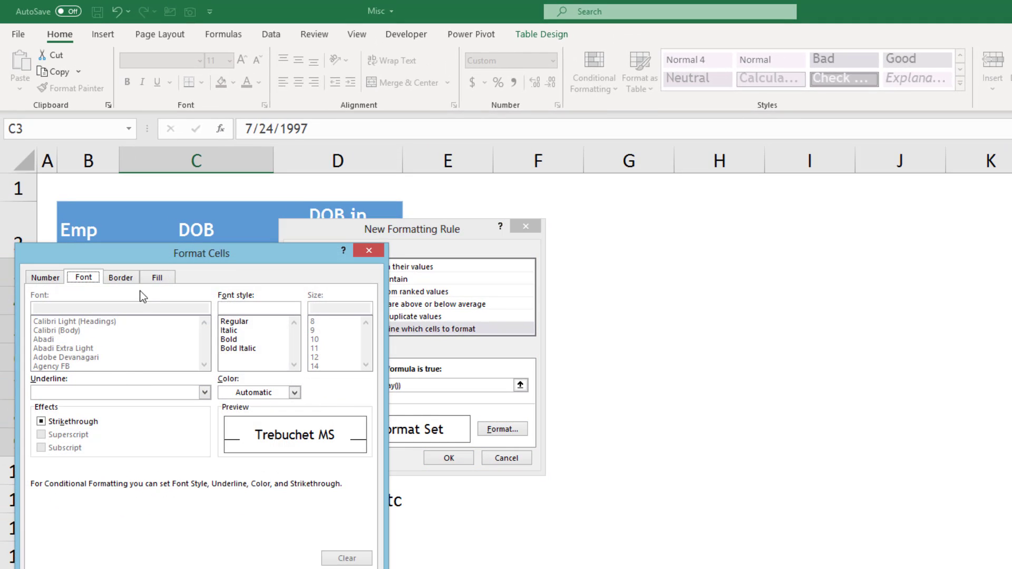
pyautogui.click(156, 280)
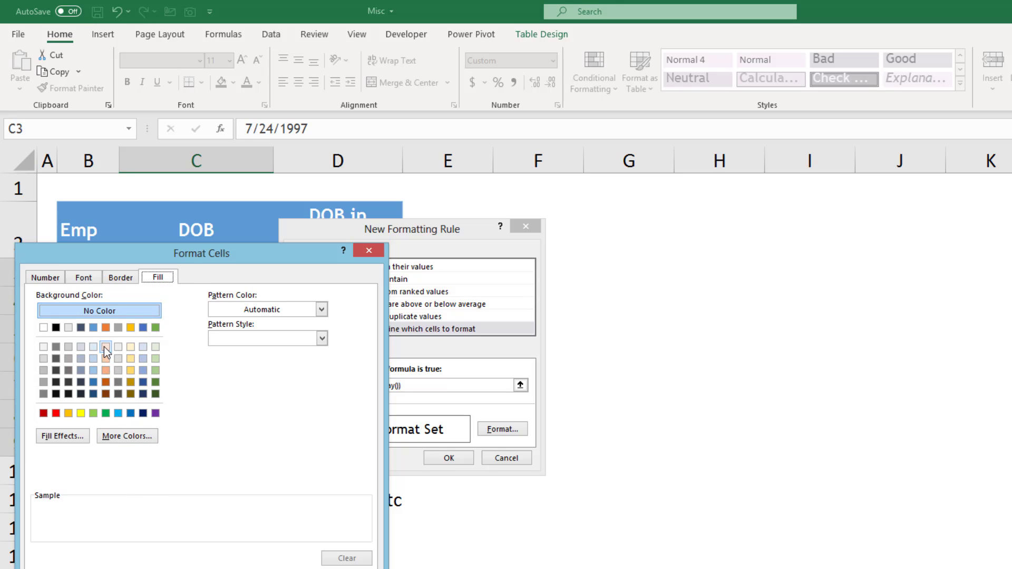
pyautogui.click(153, 359)
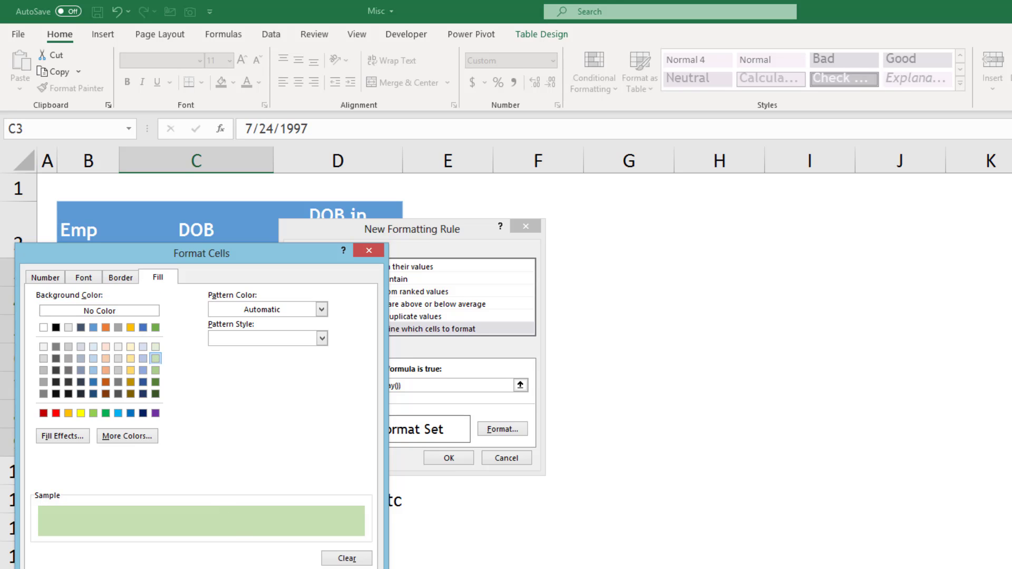
pyautogui.press('Return')
pyautogui.click(448, 458)
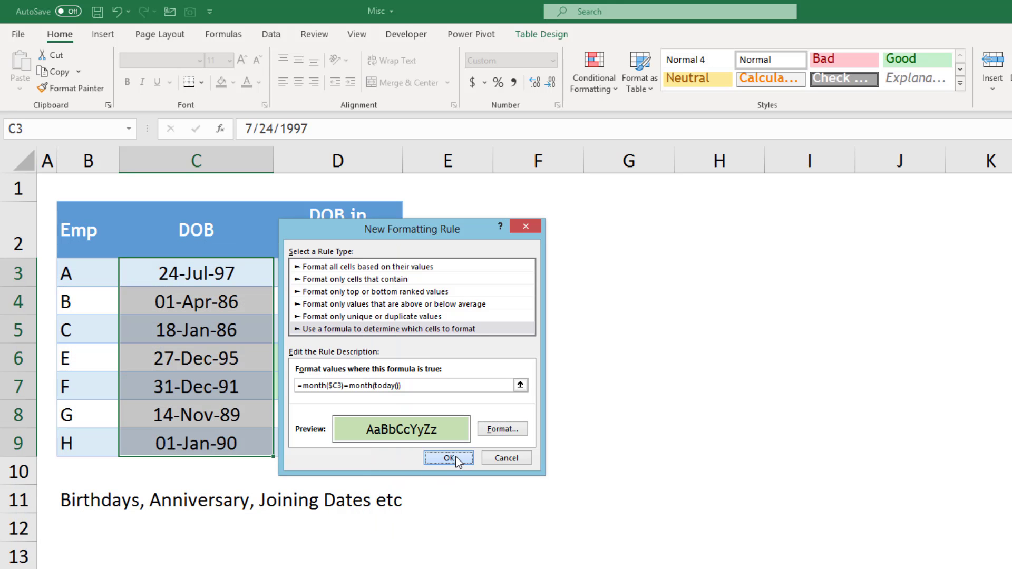
pyautogui.click(465, 389)
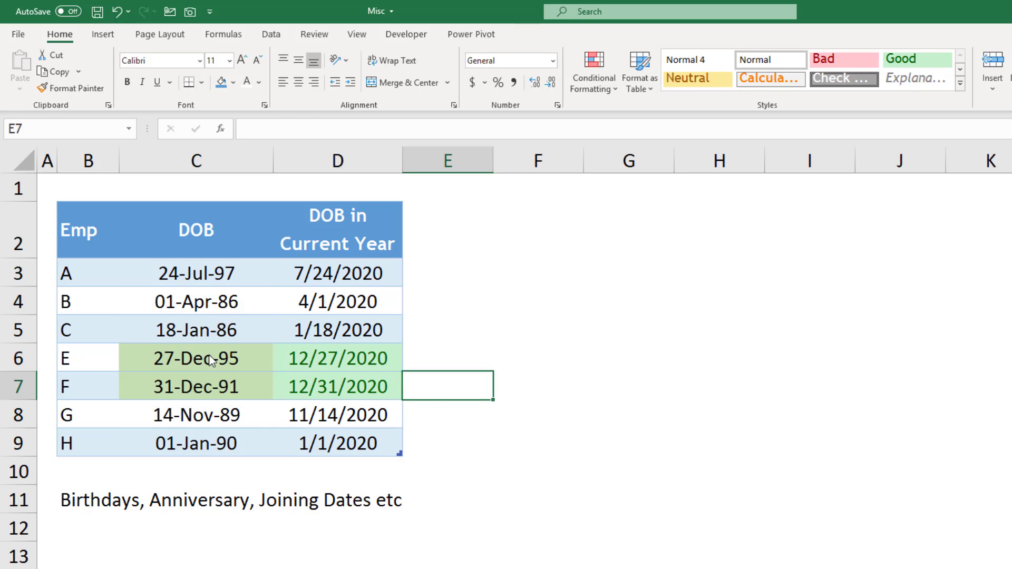
pyautogui.moveTo(210, 361); pyautogui.dragTo(209, 390)
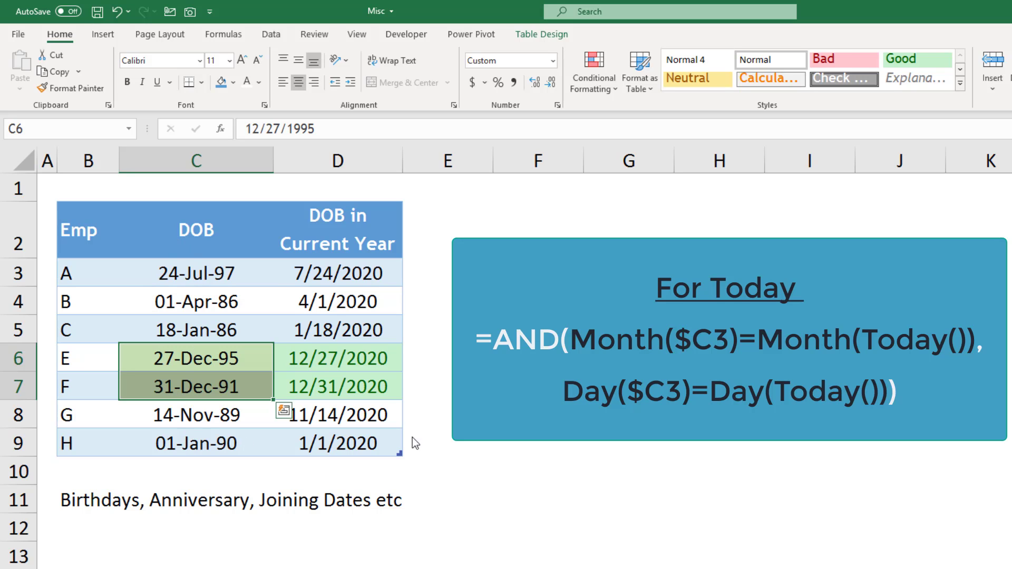
# Start an A Date Occurring highlight rule for D3:D9 in the DOB in Current Year column and open its period choices
pyautogui.moveTo(339, 282); pyautogui.dragTo(335, 445)
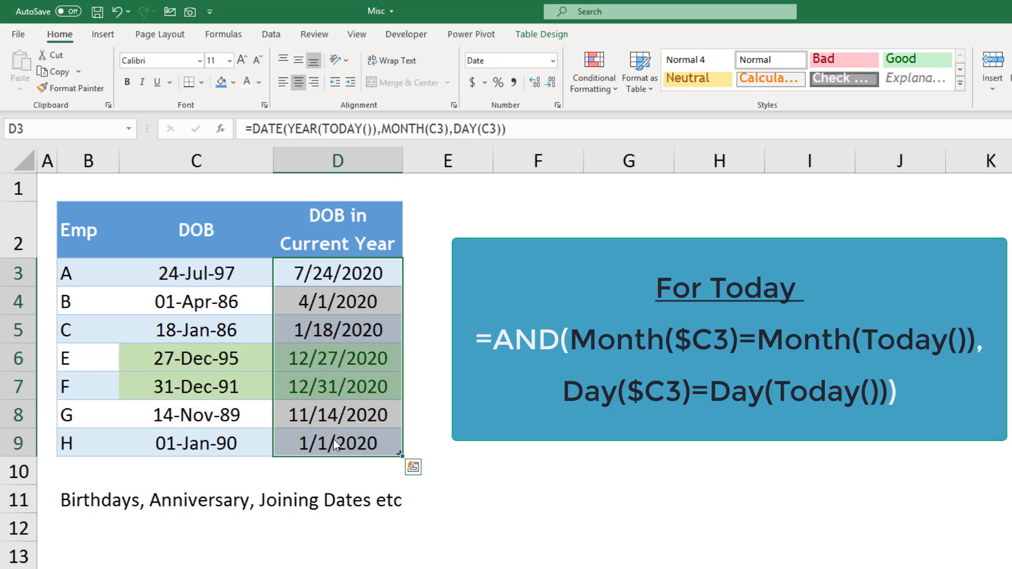
pyautogui.moveTo(344, 286); pyautogui.dragTo(343, 438)
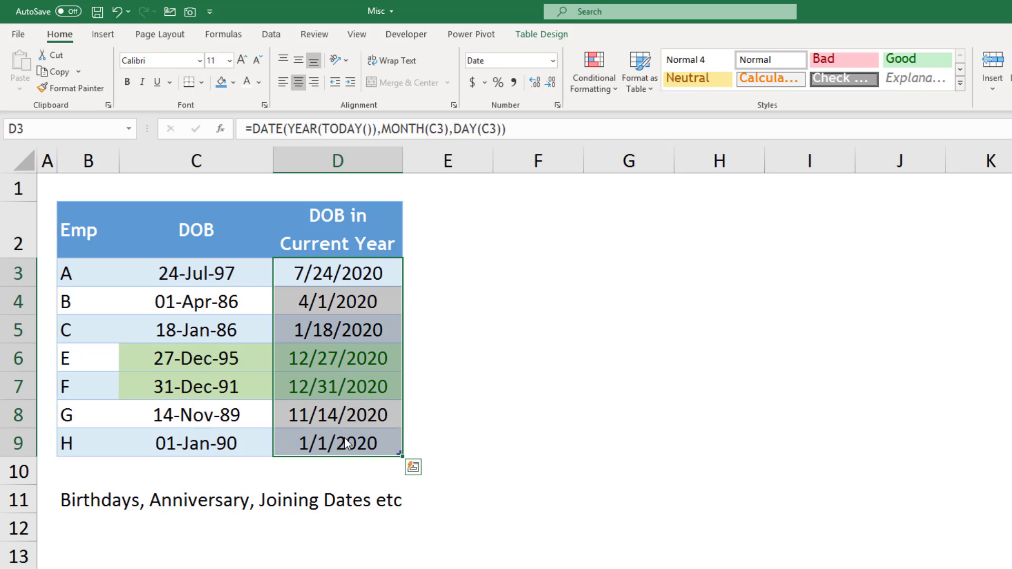
pyautogui.click(607, 84)
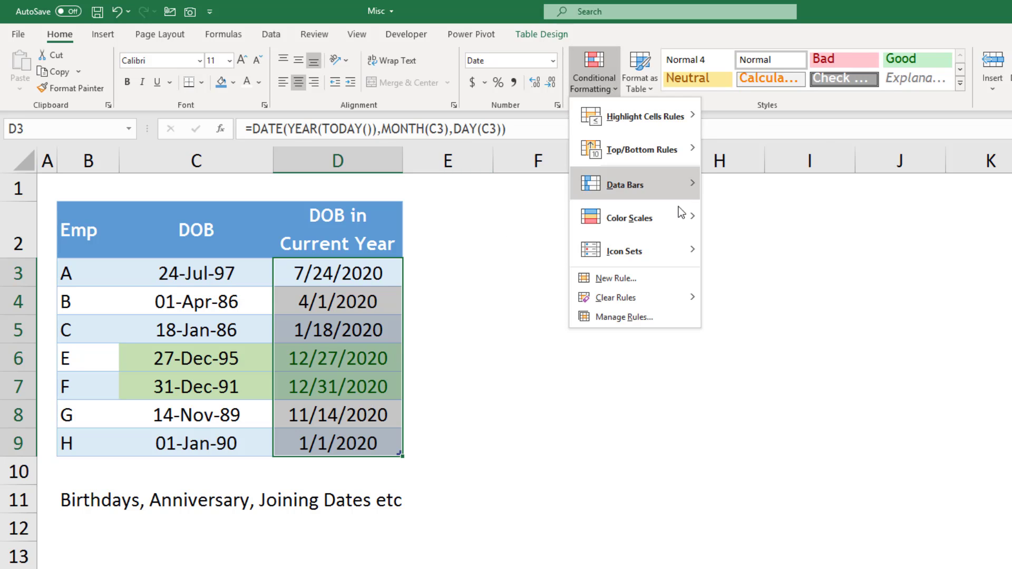
pyautogui.moveTo(691, 118)
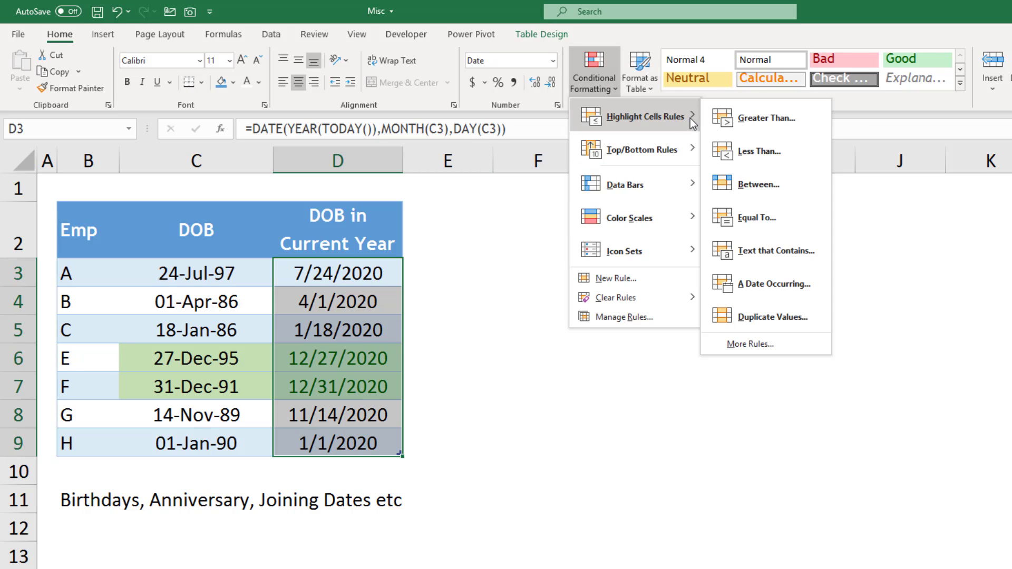
pyautogui.click(783, 286)
pyautogui.click(363, 334)
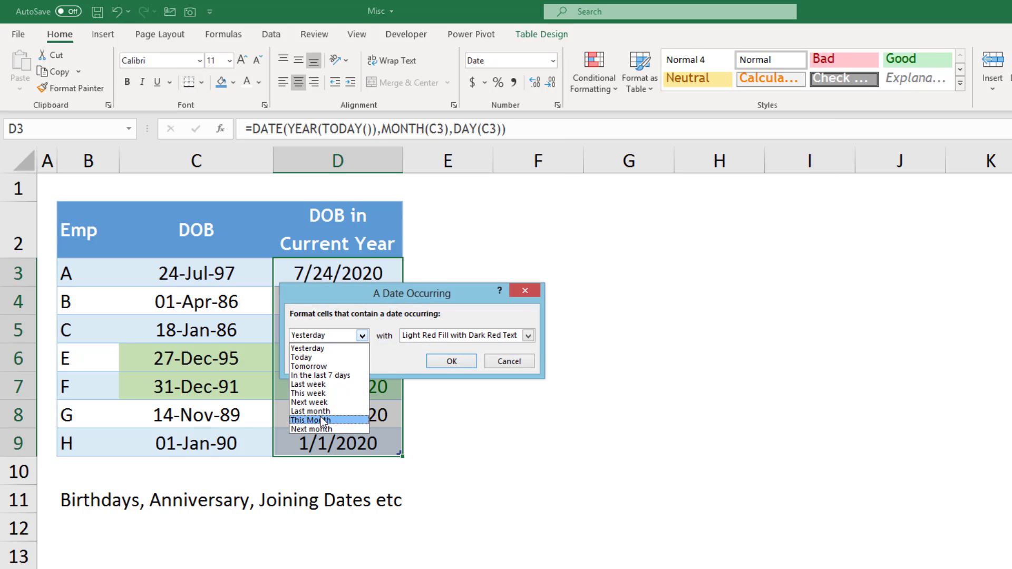